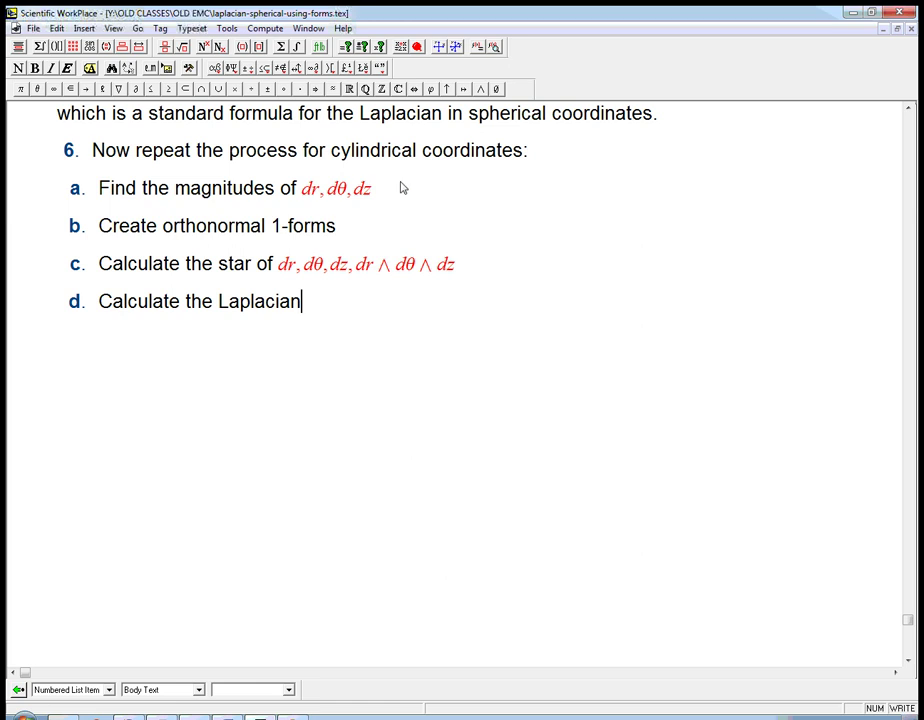
# Add a display below item a reading ‖dr‖ = 1, ‖dz‖ = 1.
pyautogui.click(447, 207)
pyautogui.hotkey('ctrl', 'd')
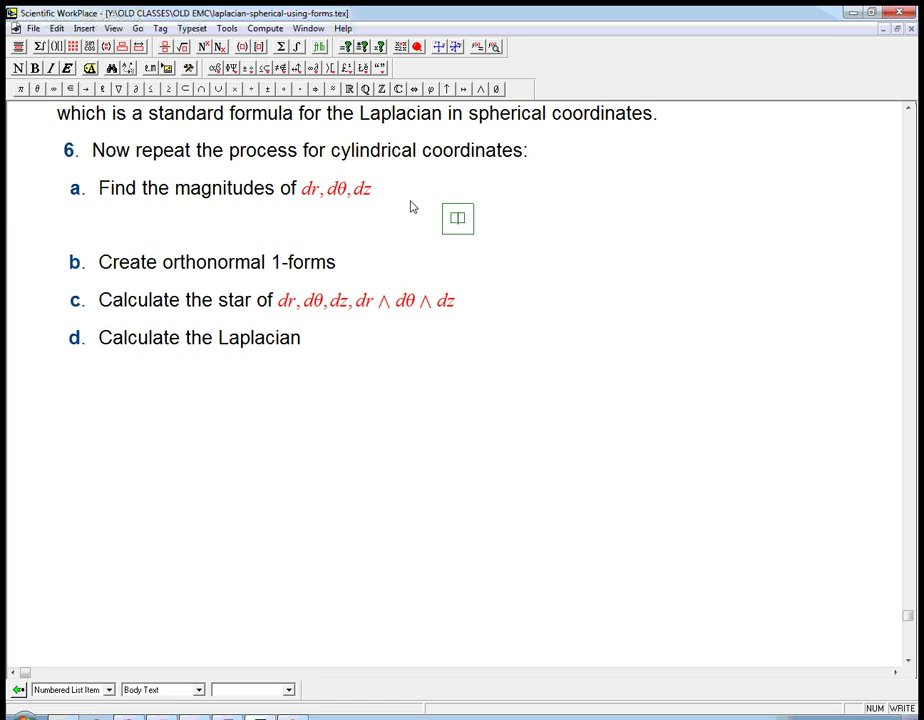
pyautogui.click(318, 197)
pyautogui.click(459, 220)
pyautogui.hotkey('ctrl', '\\')
pyautogui.write('dr‖')
pyautogui.press('Right')
pyautogui.write('= 1,')
pyautogui.hotkey('ctrl', '\\')
pyautogui.write('dz‖ = 1')
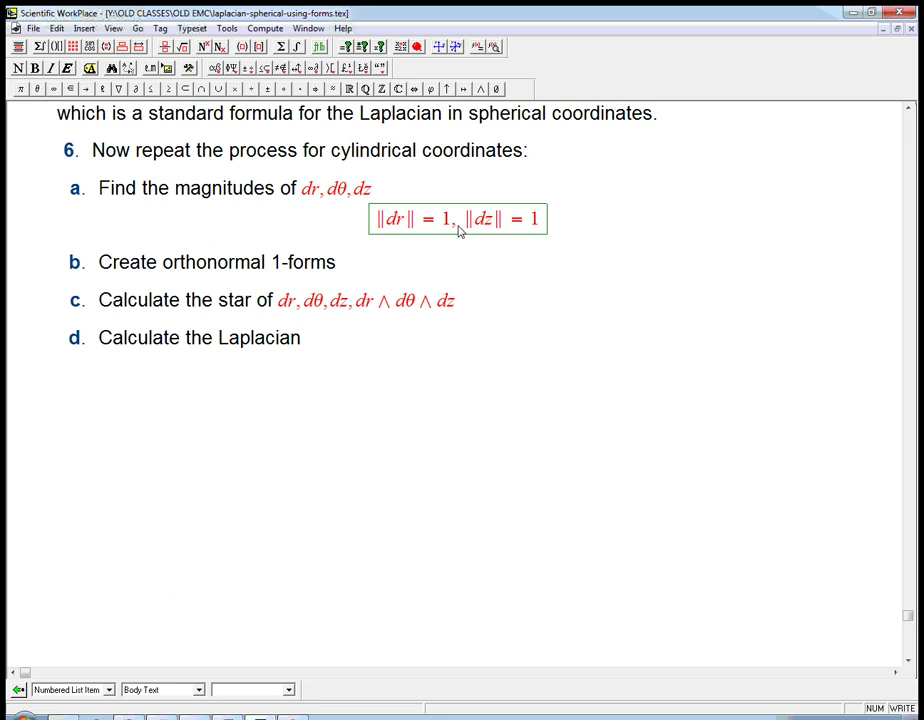
# Insert the ‖dθ‖ = term before ‖dz‖, replacing the mistyped χ with θ.
pyautogui.click(465, 228)
pyautogui.moveTo(355, 188); pyautogui.dragTo(373, 200)
pyautogui.click(462, 301)
pyautogui.hotkey('ctrl', 'shift', '\\')
pyautogui.write('d')
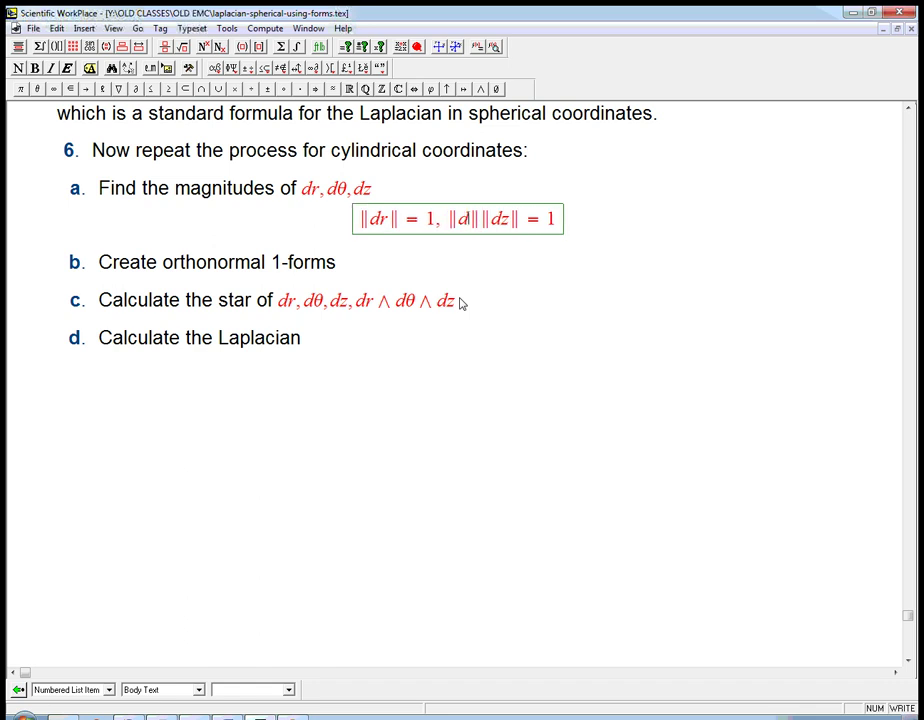
pyautogui.hotkey('ctrl', 'g')
pyautogui.press('c')
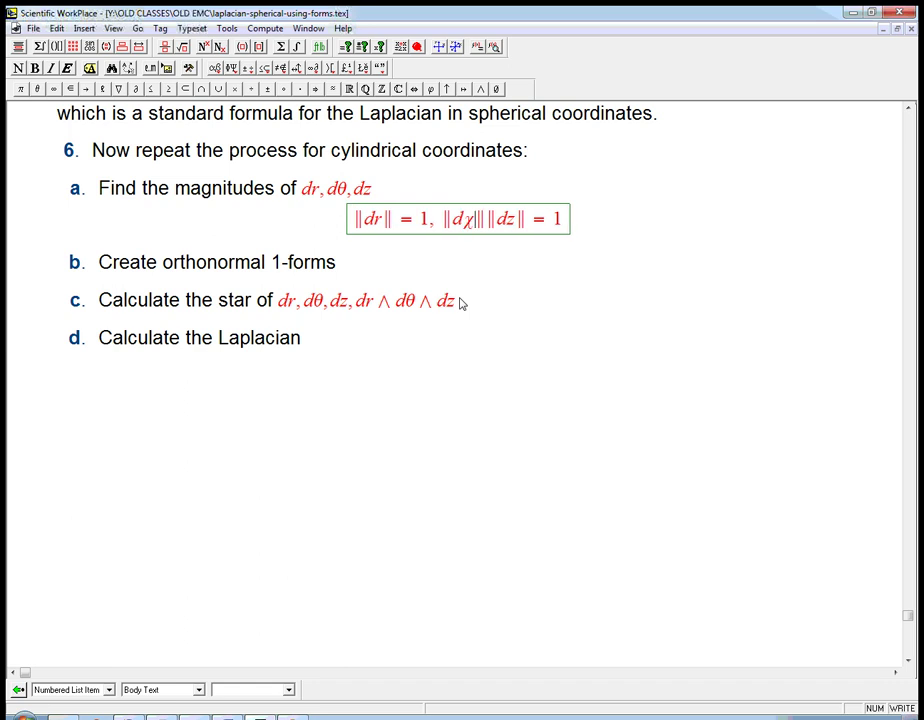
pyautogui.press('BackSpace')
pyautogui.hotkey('ctrl', 'g')
pyautogui.press('q')
pyautogui.press('Right')
pyautogui.write('=')
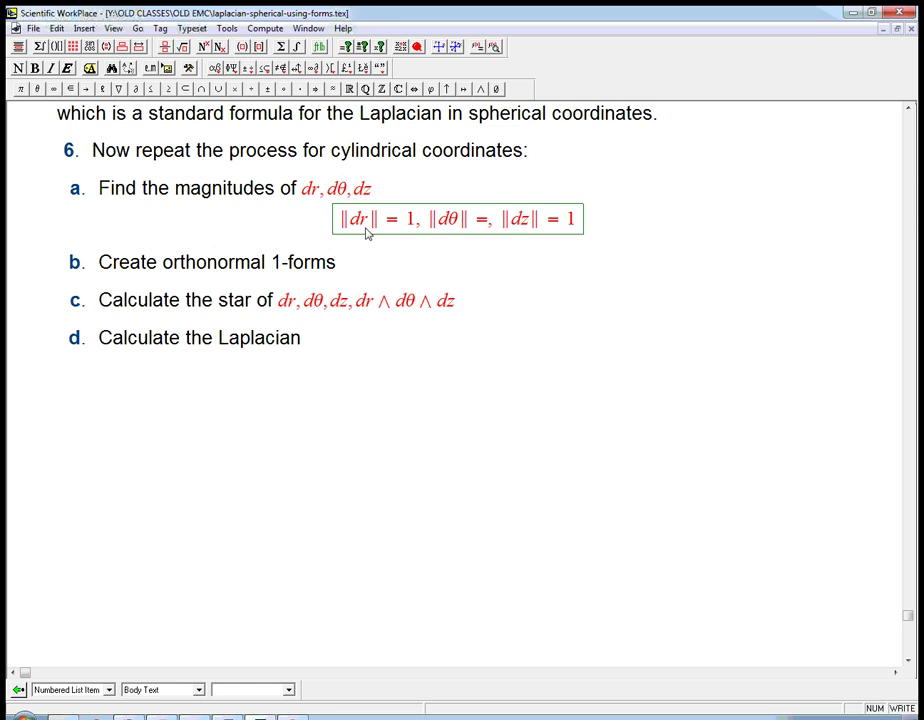
# Enter the fraction 1/r after ‖dθ‖ =, undoing an accidental evaluation first.
pyautogui.click(485, 220)
pyautogui.hotkey('ctrl', 'e')
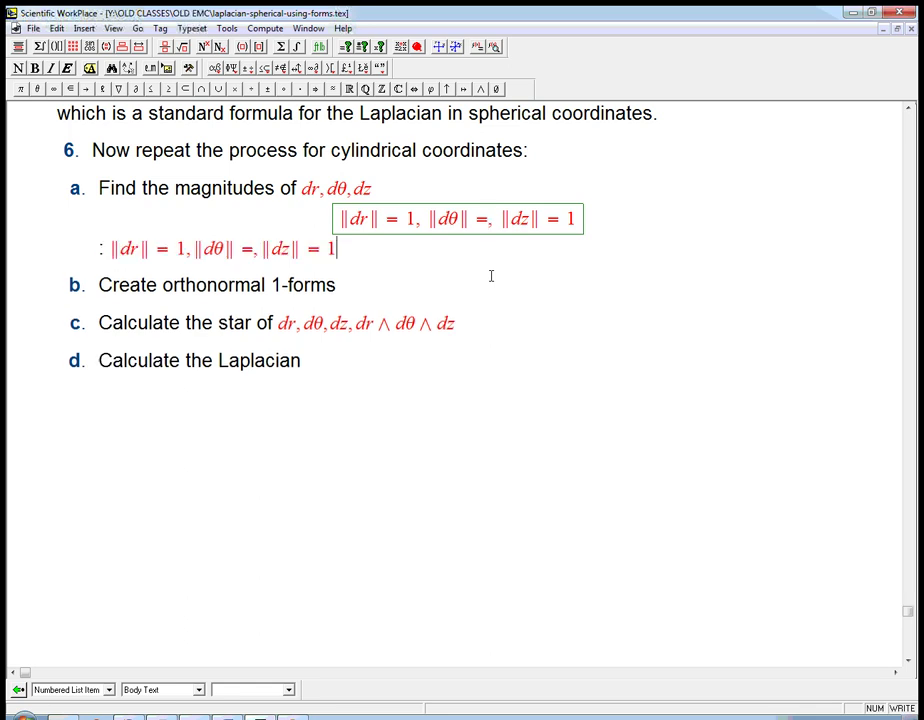
pyautogui.hotkey('ctrl', 'z')
pyautogui.click(478, 229)
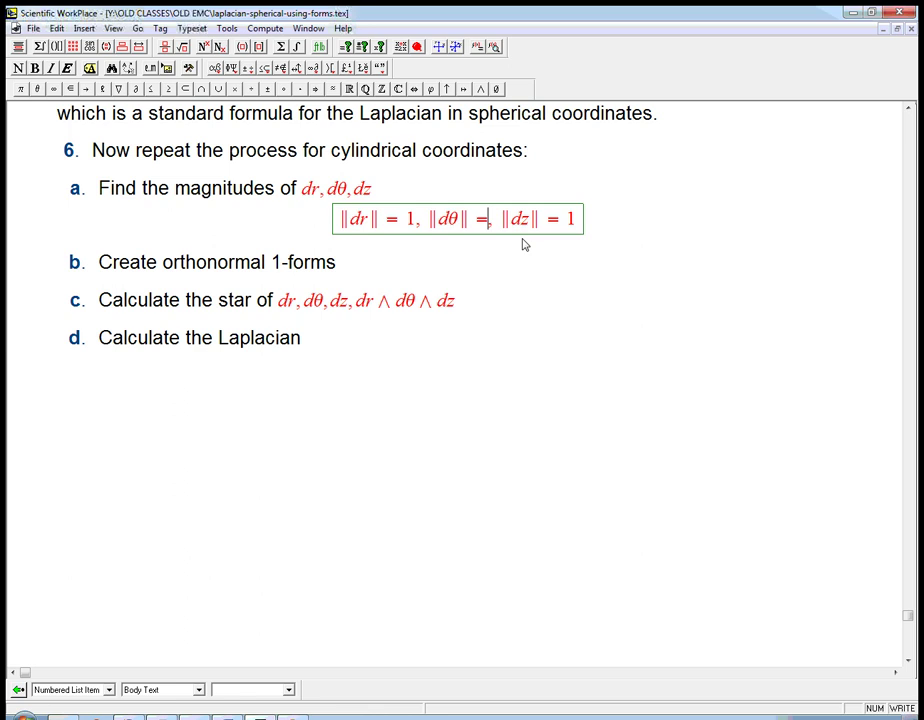
pyautogui.hotkey('ctrl', 'f')
pyautogui.write('1')
pyautogui.press('Tab')
pyautogui.write('n')
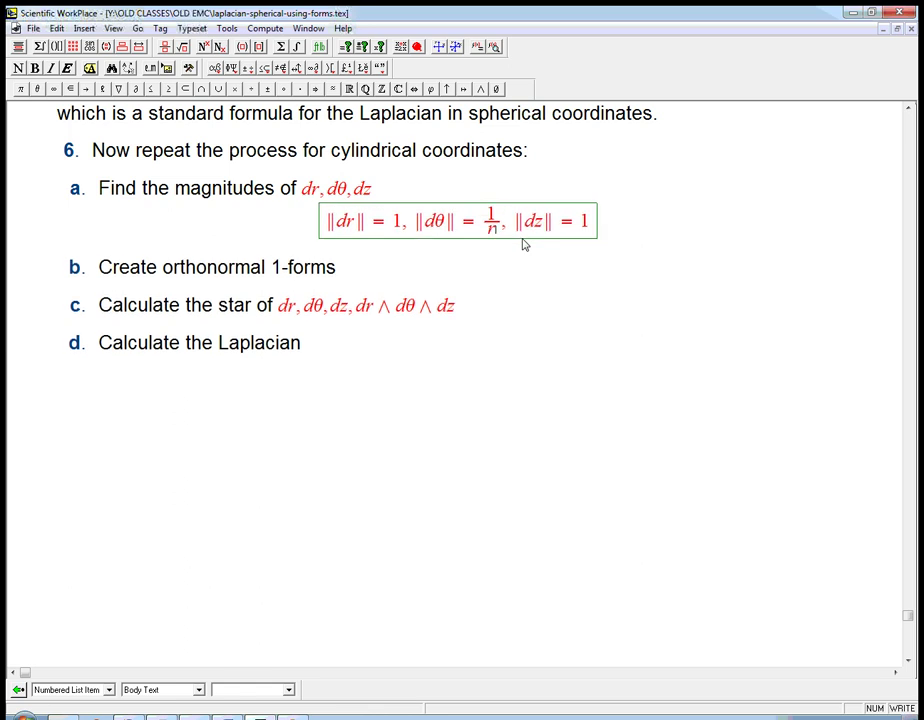
pyautogui.press('BackSpace')
pyautogui.write('r')
pyautogui.press('BackSpace')
pyautogui.write('r')
pyautogui.press('BackSpace')
pyautogui.write('r')
# Add a display below item b and paste a copy of item a's magnitudes equation.
pyautogui.click(472, 279)
pyautogui.press('Return')
pyautogui.press('BackSpace')
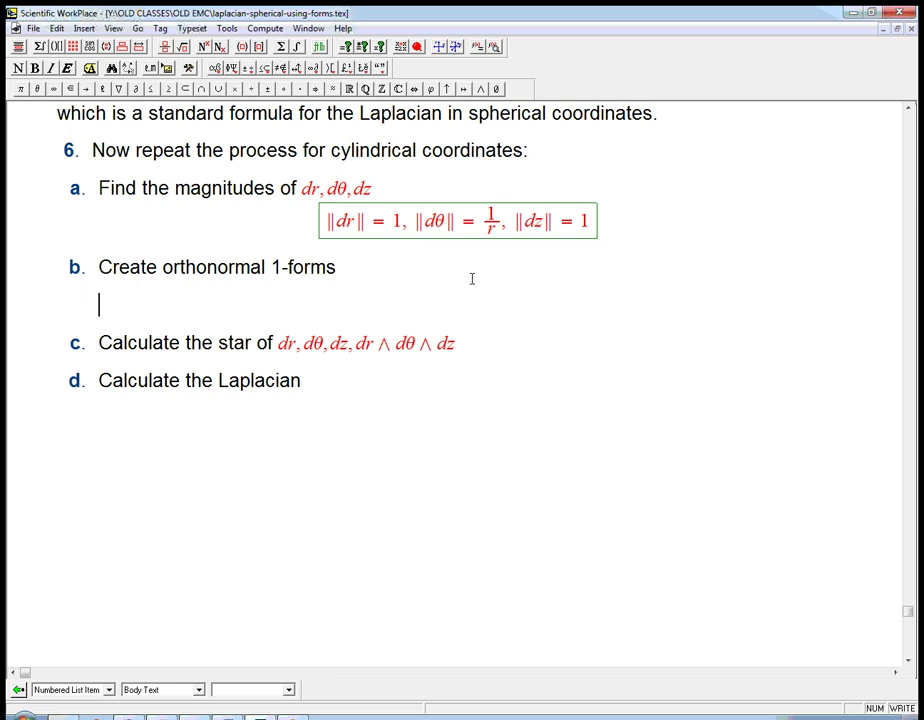
pyautogui.hotkey('ctrl', 'd')
pyautogui.press('BackSpace')
pyautogui.press('BackSpace')
pyautogui.hotkey('ctrl', 'd')
pyautogui.moveTo(330, 214); pyautogui.dragTo(588, 227)
pyautogui.hotkey('ctrl', 'c')
pyautogui.click(458, 300)
pyautogui.hotkey('ctrl', 'v')
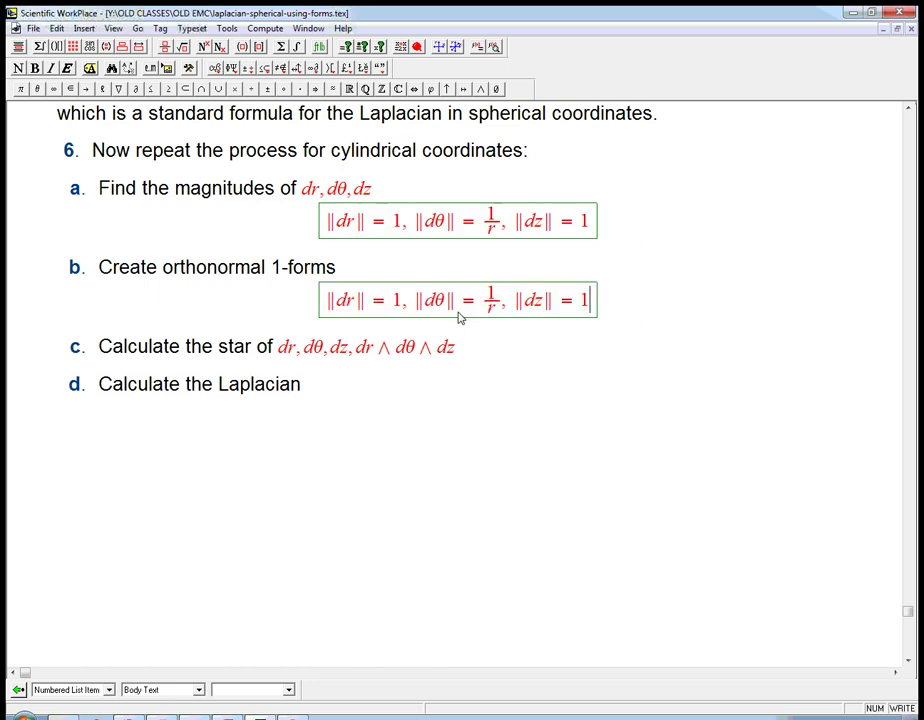
# Edit the copy to read ‖r dθ‖ = 1 instead of ‖dθ‖ = 1/r.
pyautogui.click(422, 305)
pyautogui.write('r')
pyautogui.click(507, 311)
pyautogui.press('BackSpace')
pyautogui.press('BackSpace')
pyautogui.press('BackSpace')
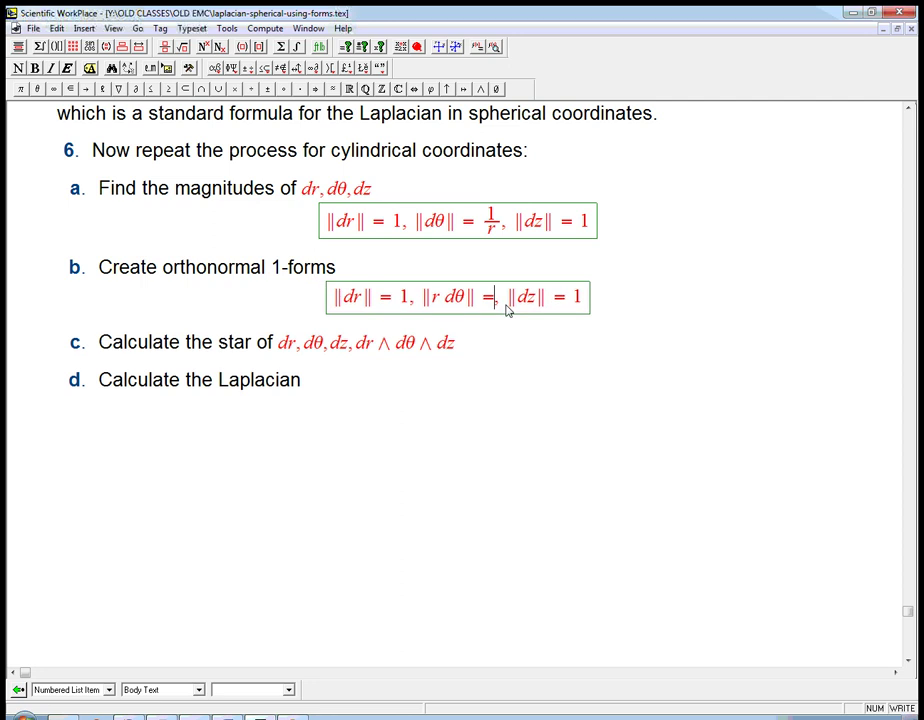
pyautogui.write('1')
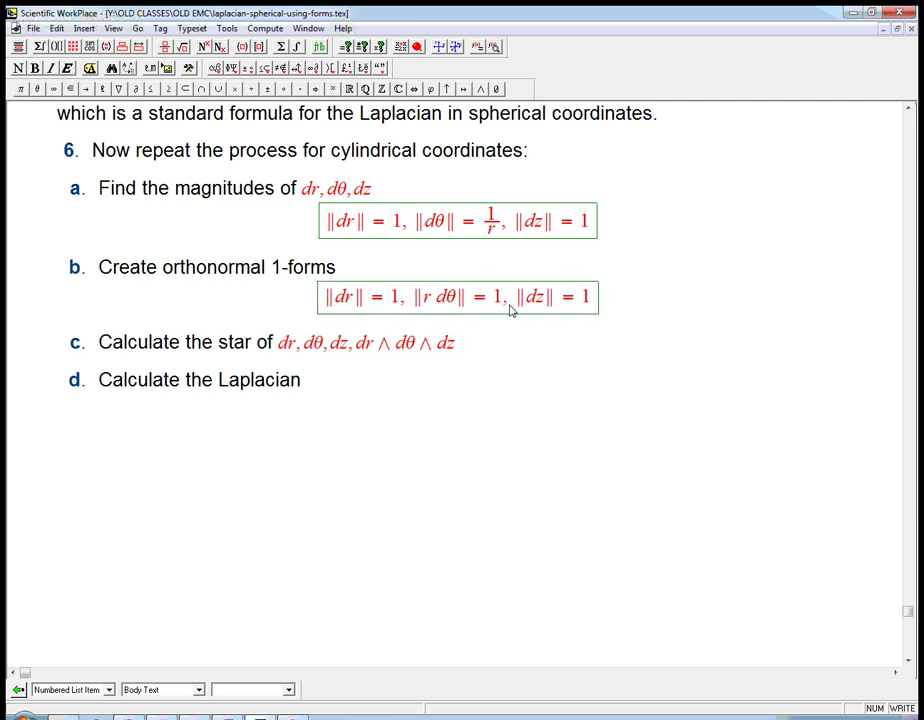
pyautogui.click(435, 305)
# Add a display below item c with the first row ∗dr = r dθ∧dz.
pyautogui.click(476, 352)
pyautogui.hotkey('ctrl', 'd')
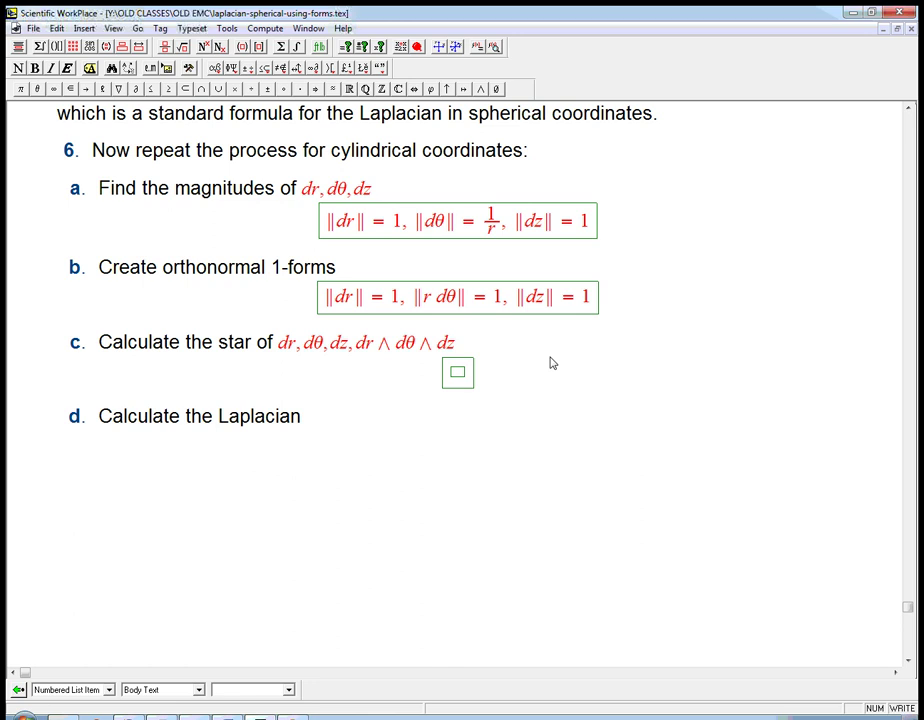
pyautogui.write('*dr=')
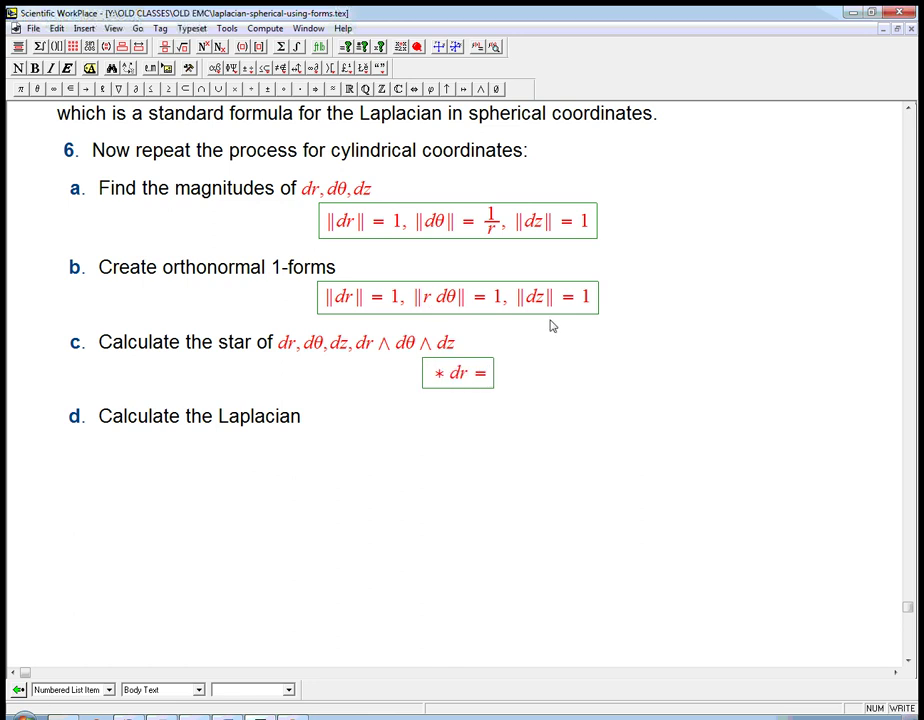
pyautogui.write('rdθ')
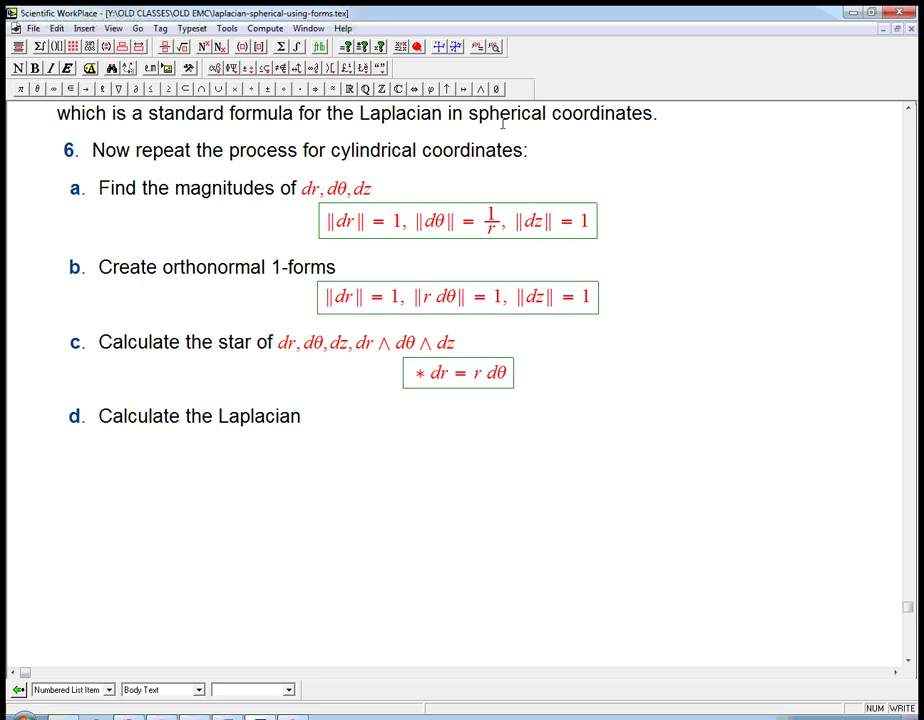
pyautogui.click(481, 89)
pyautogui.write('dz')
# Add a second row for ∗dθ with the wedge product dz∧dr.
pyautogui.press('Return')
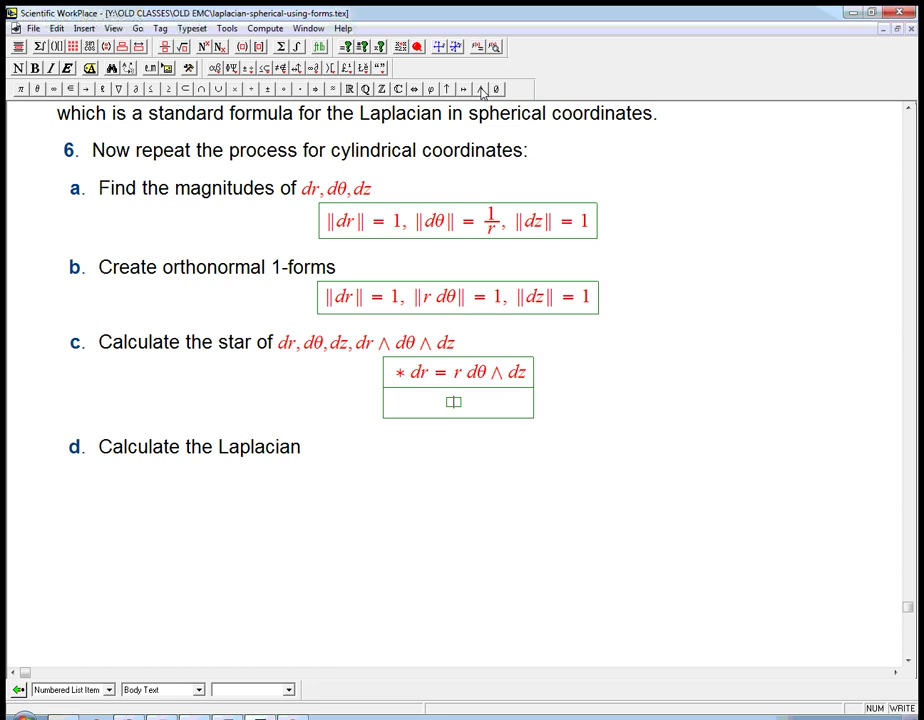
pyautogui.write('* d')
pyautogui.press('BackSpace')
pyautogui.write('r dθ = ')
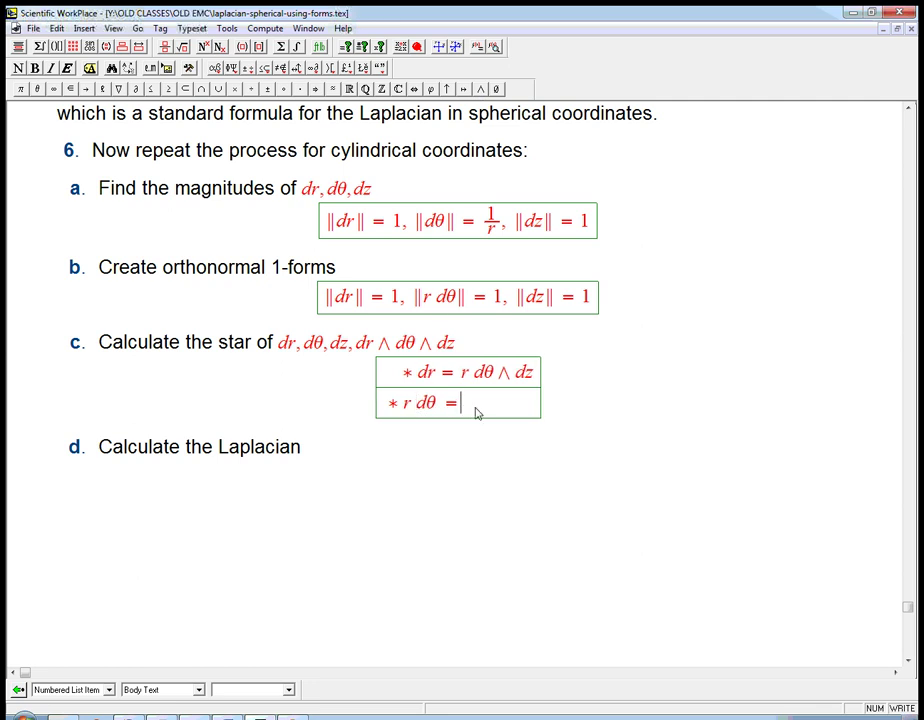
pyautogui.write('dz')
pyautogui.click(481, 90)
pyautogui.write('dr')
# Add a third row ∗dz = dr∧r dθ.
pyautogui.press('Return')
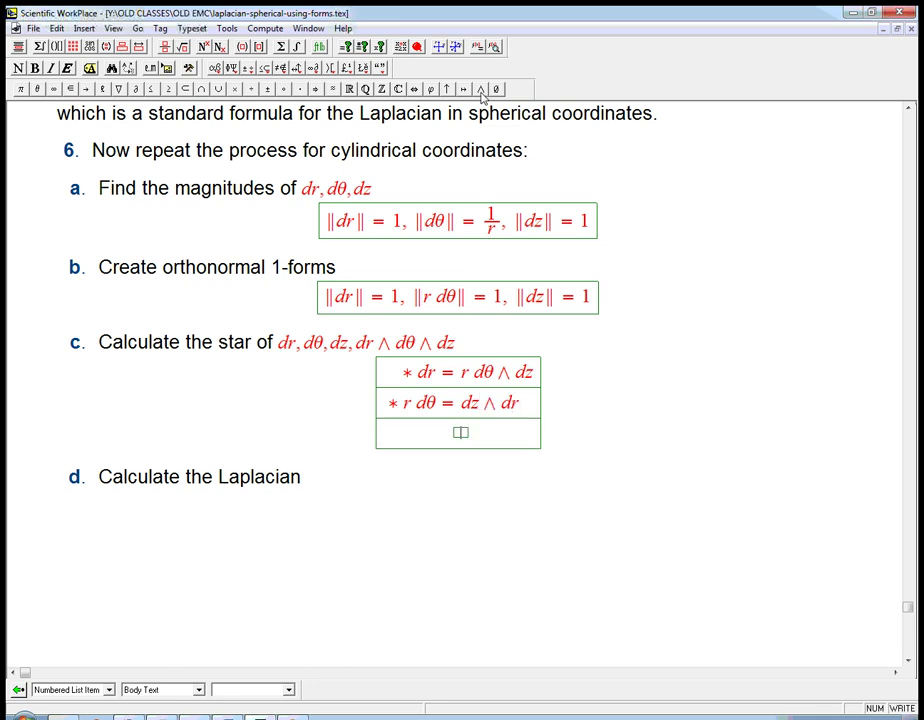
pyautogui.write('*')
pyautogui.write('dz=')
pyautogui.write('dr')
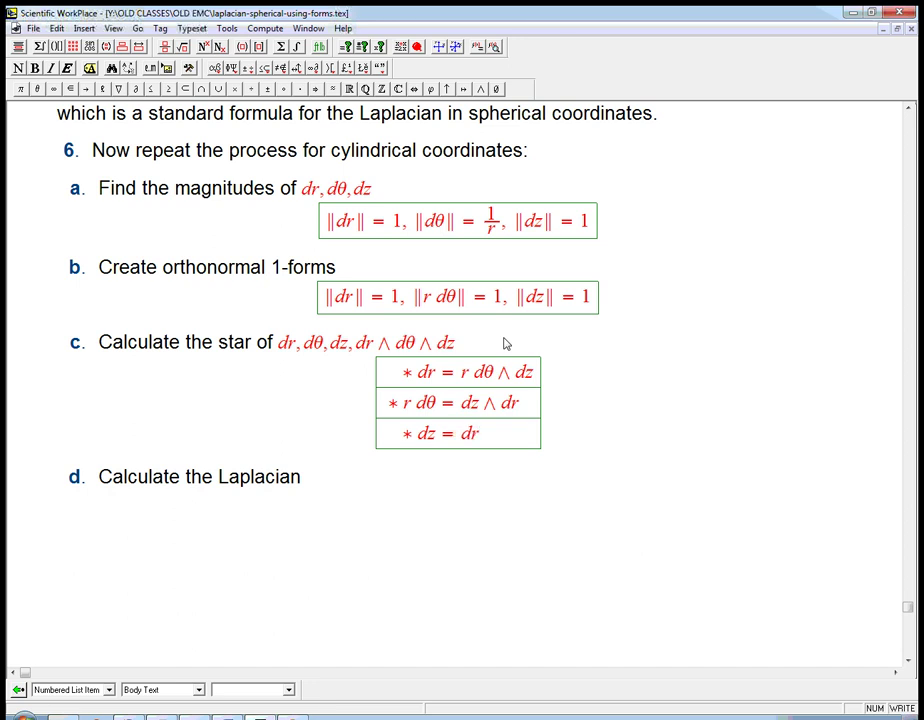
pyautogui.click(480, 89)
pyautogui.write('r d')
pyautogui.hotkey('ctrl', 'g')
pyautogui.press('q')
# Fix the coefficients so row two has 1/r before dz∧dr and row three reads r dr∧dθ.
pyautogui.click(417, 408)
pyautogui.press('BackSpace')
pyautogui.click(457, 408)
pyautogui.hotkey('ctrl', 'f')
pyautogui.write('1')
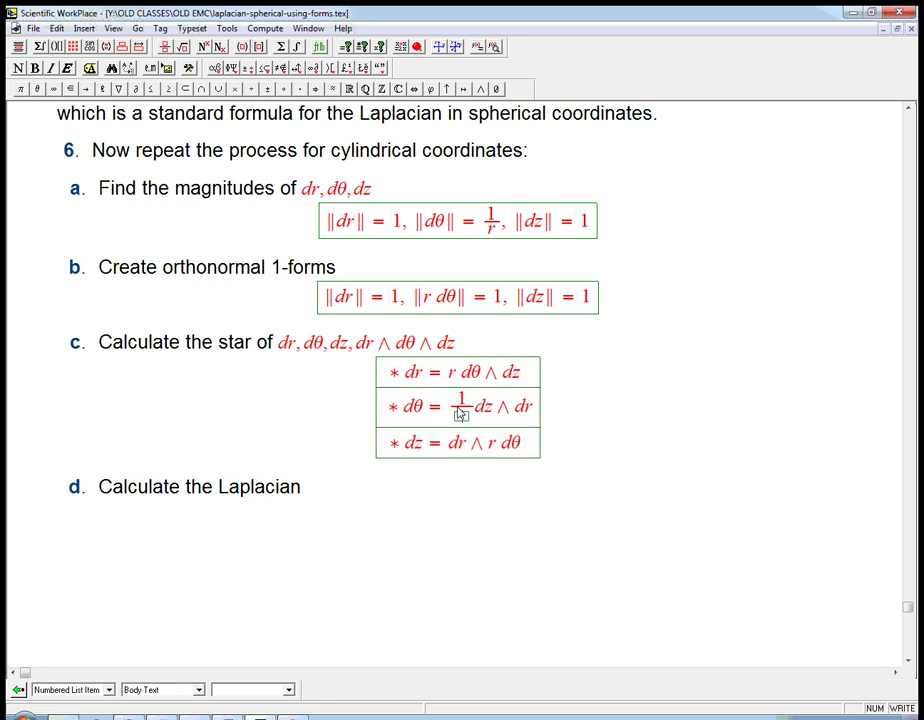
pyautogui.click(461, 414)
pyautogui.write('r')
pyautogui.click(504, 441)
pyautogui.press('BackSpace')
pyautogui.press('Left')
pyautogui.press('Left')
pyautogui.press('Left')
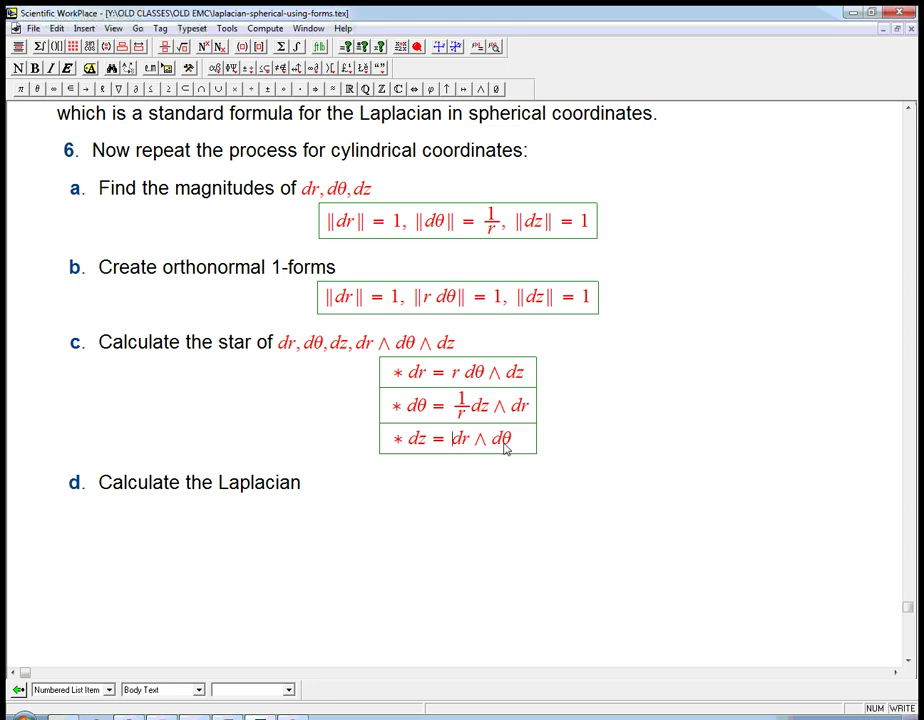
pyautogui.write('r')
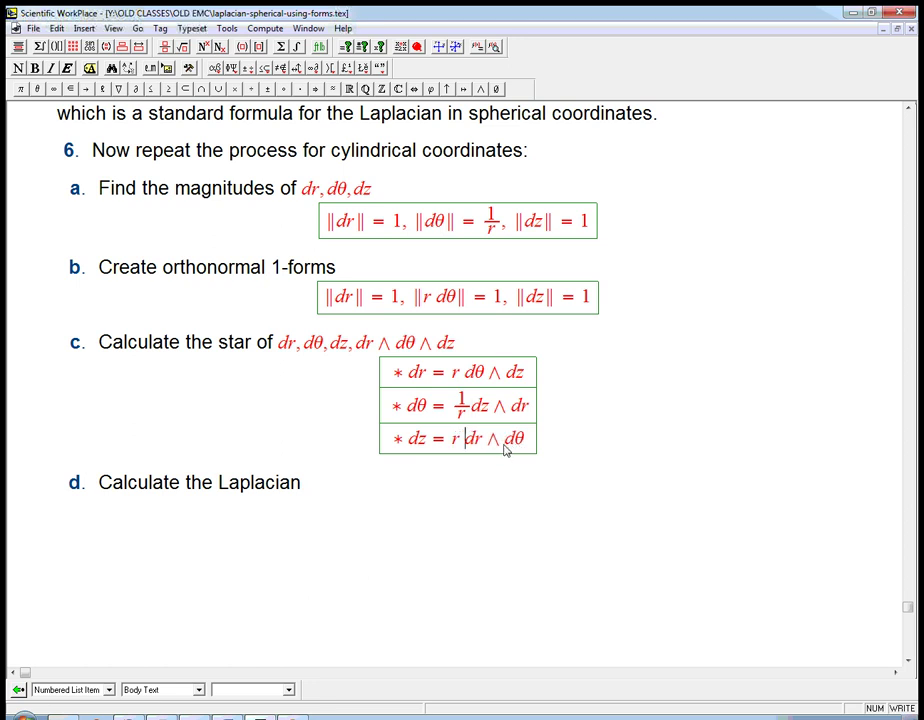
pyautogui.click(552, 436)
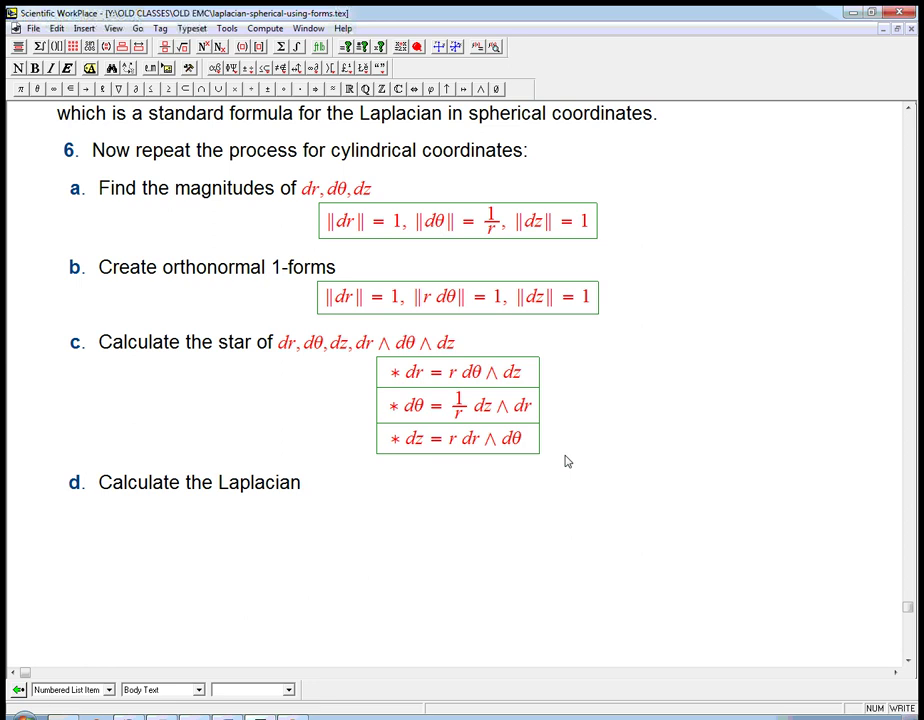
# Start a new row ∗(dr∧dθ∧dz) by pasting the volume form copied from item c.
pyautogui.press('Return')
pyautogui.write('*')
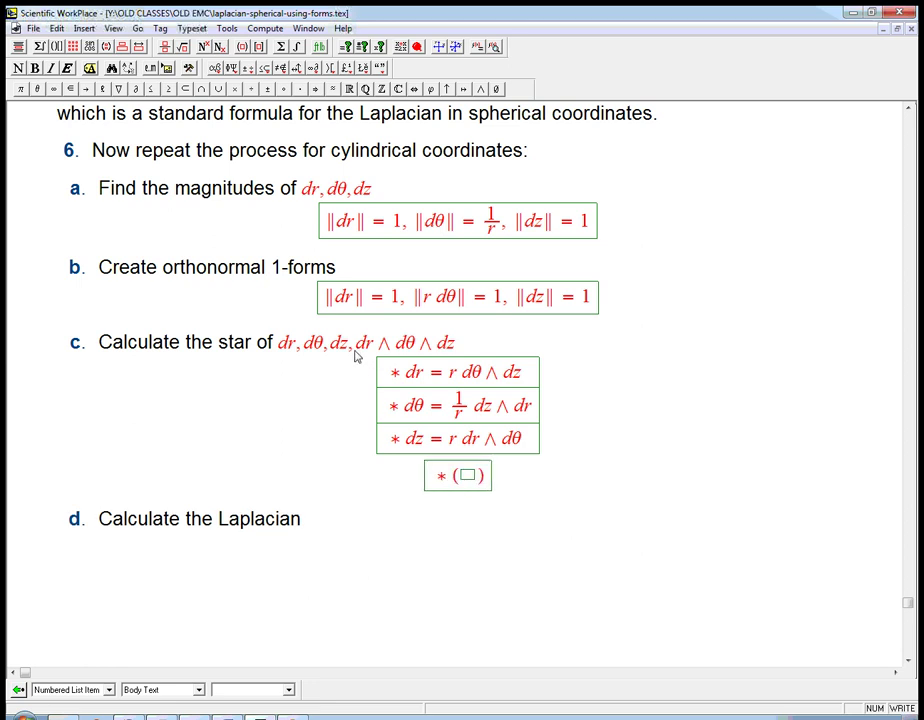
pyautogui.moveTo(356, 343); pyautogui.dragTo(455, 350)
pyautogui.hotkey('ctrl', 'c')
pyautogui.click(468, 477)
pyautogui.hotkey('ctrl', 'v')
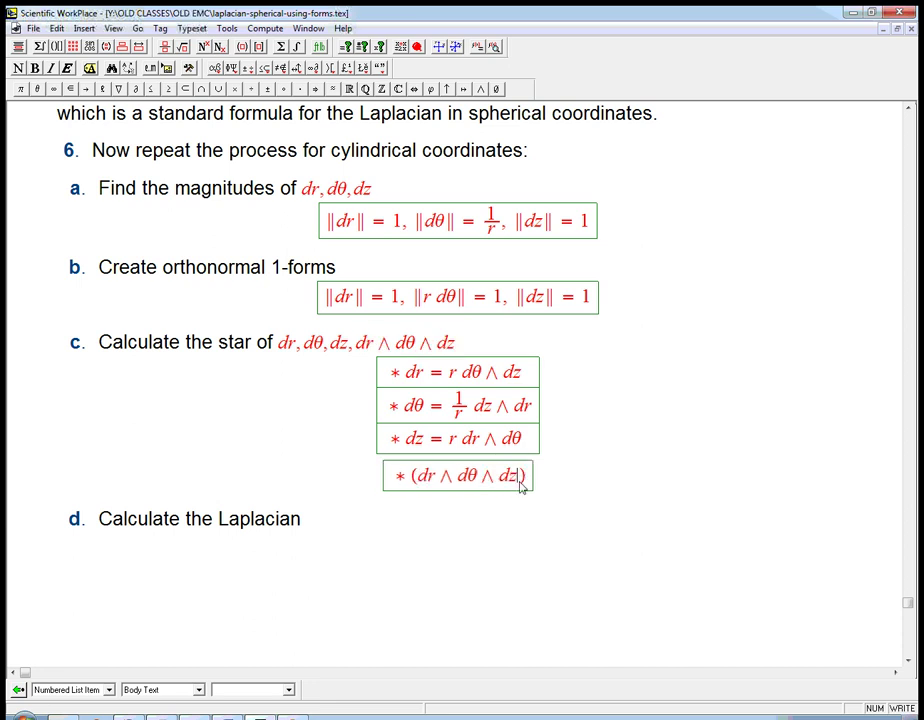
# Continue the row with = ∗((1/r) dV) = 1/r.
pyautogui.write('=')
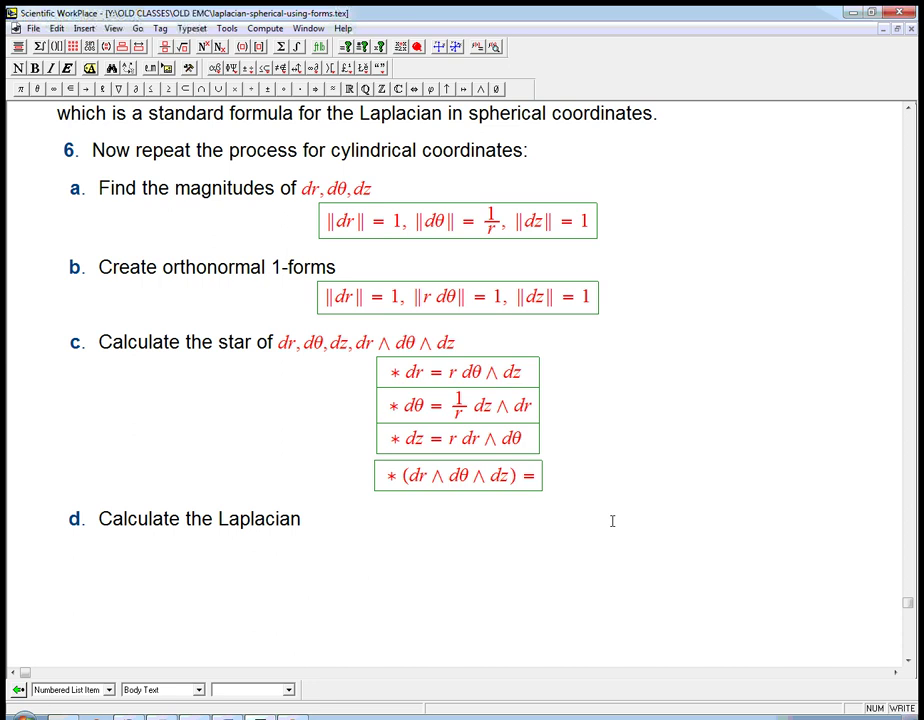
pyautogui.write('*')
pyautogui.hotkey('ctrl', '9')
pyautogui.hotkey('ctrl', 'f')
pyautogui.write('1/)')
pyautogui.press('Tab')
pyautogui.write('r')
pyautogui.press('Right')
pyautogui.write('dV) =')
pyautogui.hotkey('ctrl', 'f')
pyautogui.write('1')
pyautogui.press('Tab')
pyautogui.write('r')
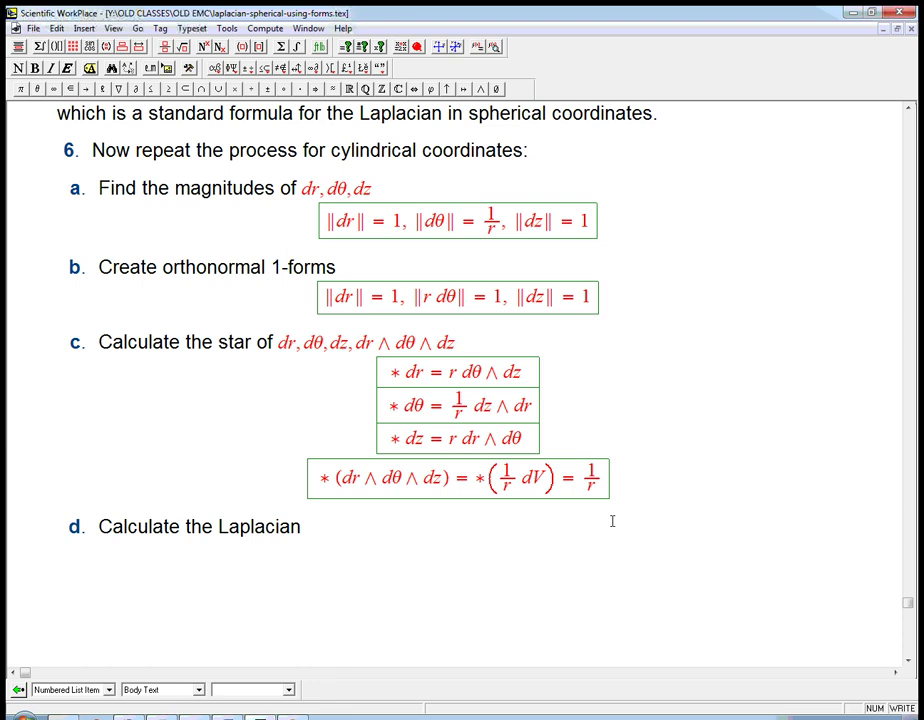
# Enter ∇²f = ∗d∗df under part d and start a second row with = ∗d∗.
pyautogui.hotkey('ctrl', 'd')
pyautogui.click(119, 90)
pyautogui.hotkey('ctrl', 'h')
pyautogui.write('2')
pyautogui.press('Right')
pyautogui.write('f=')
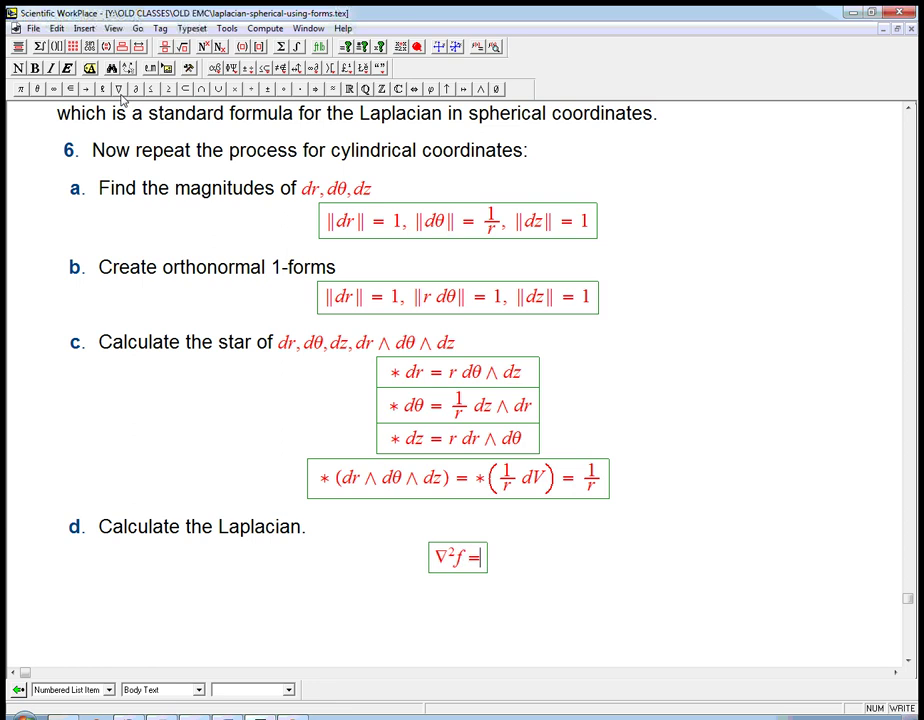
pyautogui.write('*d*df')
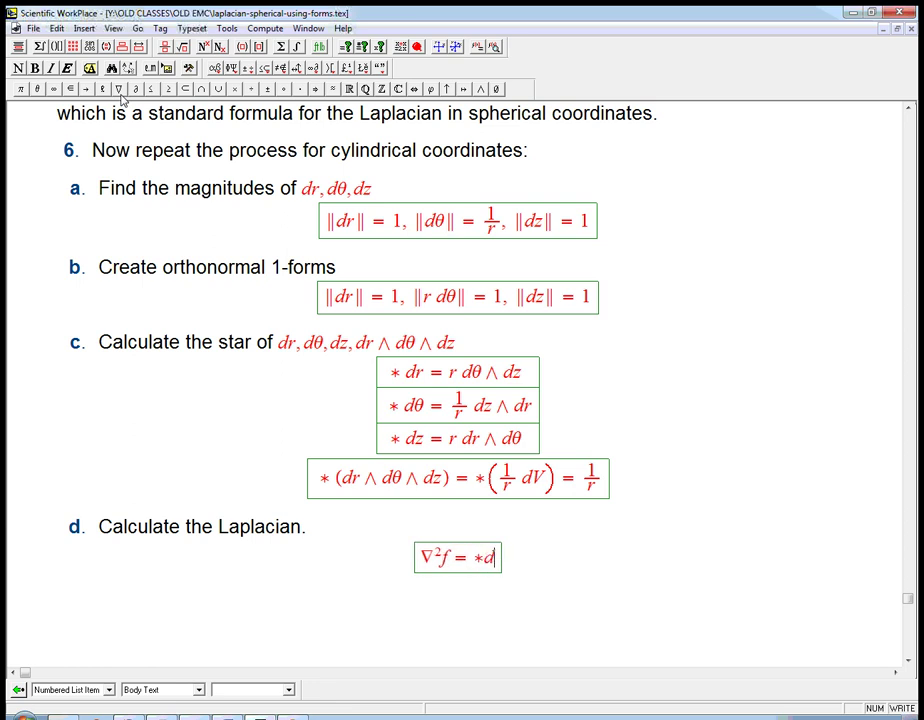
pyautogui.press('Return')
pyautogui.write('= *d *')
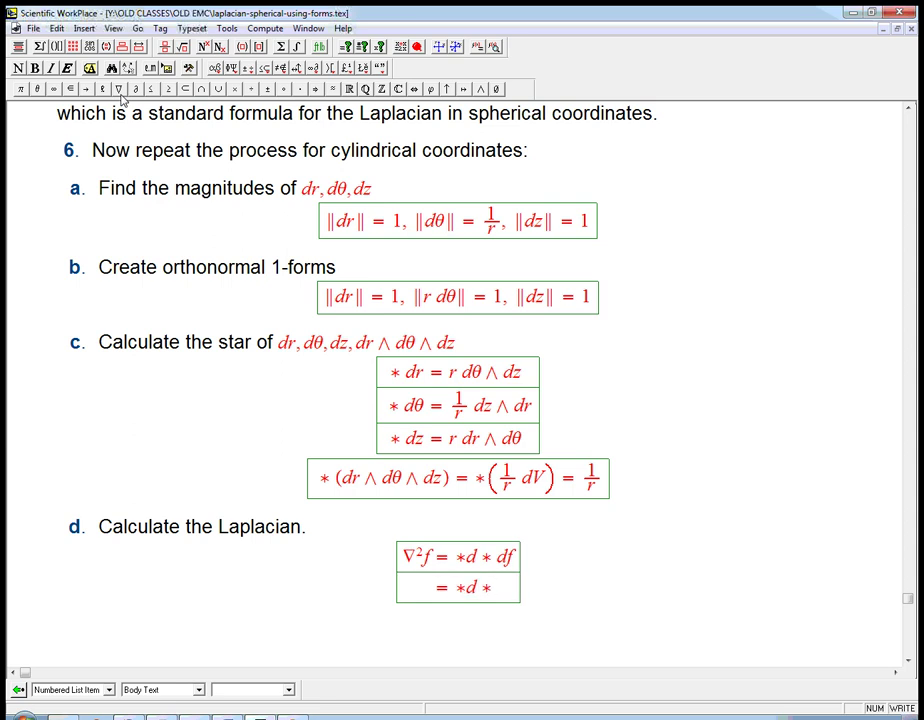
# Open parentheses after ∗d∗ and enter the first term ∂ᵣf dr.
pyautogui.hotkey('ctrl', '9')
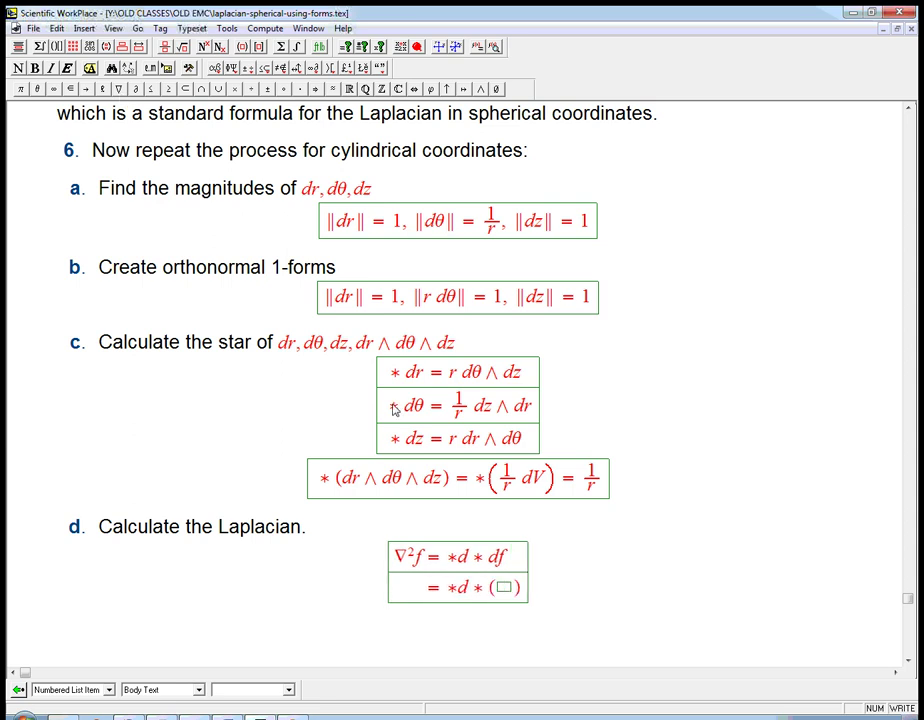
pyautogui.hotkey('ctrl', 'shift', 'd')
pyautogui.hotkey('ctrl', 'l')
pyautogui.write('r')
pyautogui.press('Right')
pyautogui.write('f dr')
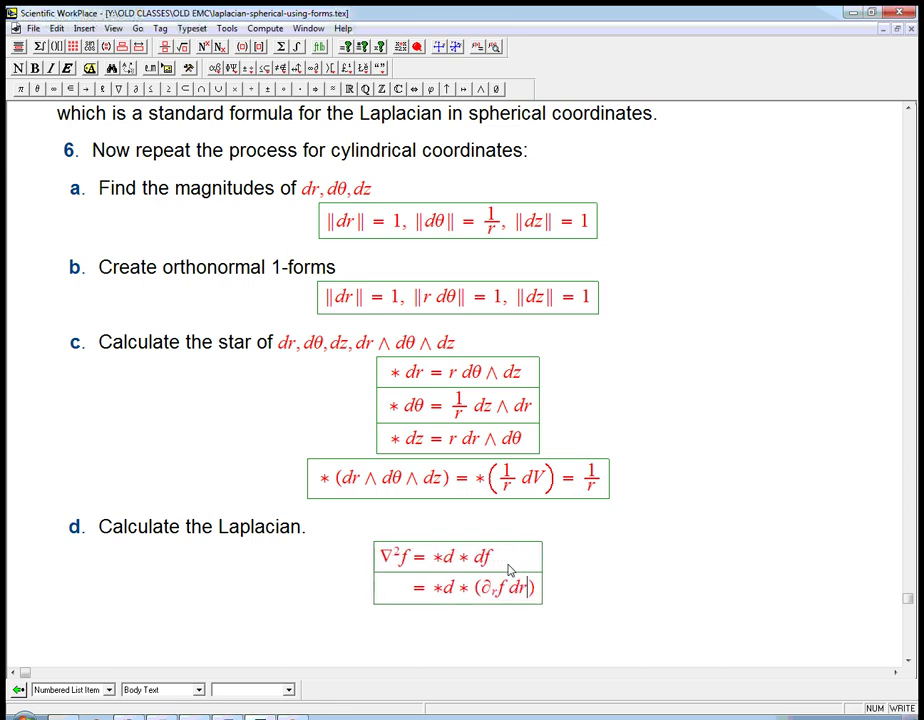
pyautogui.write(' + ∂')
# Add the terms ∂_θf dθ and ∂_zf dz, then start a third row with =∗d.
pyautogui.hotkey('ctrl', 'l')
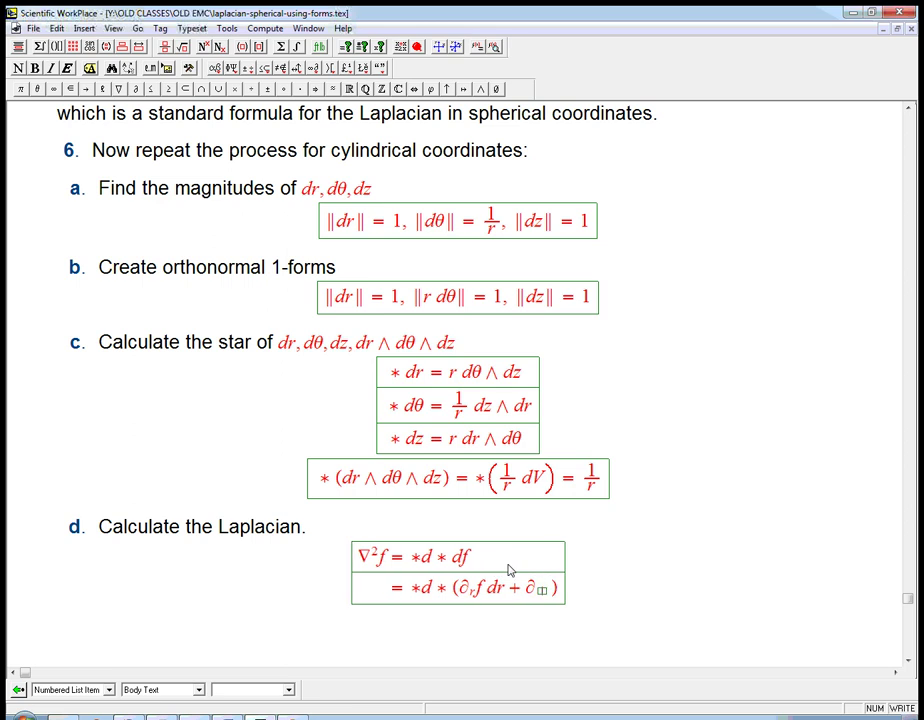
pyautogui.write('θ')
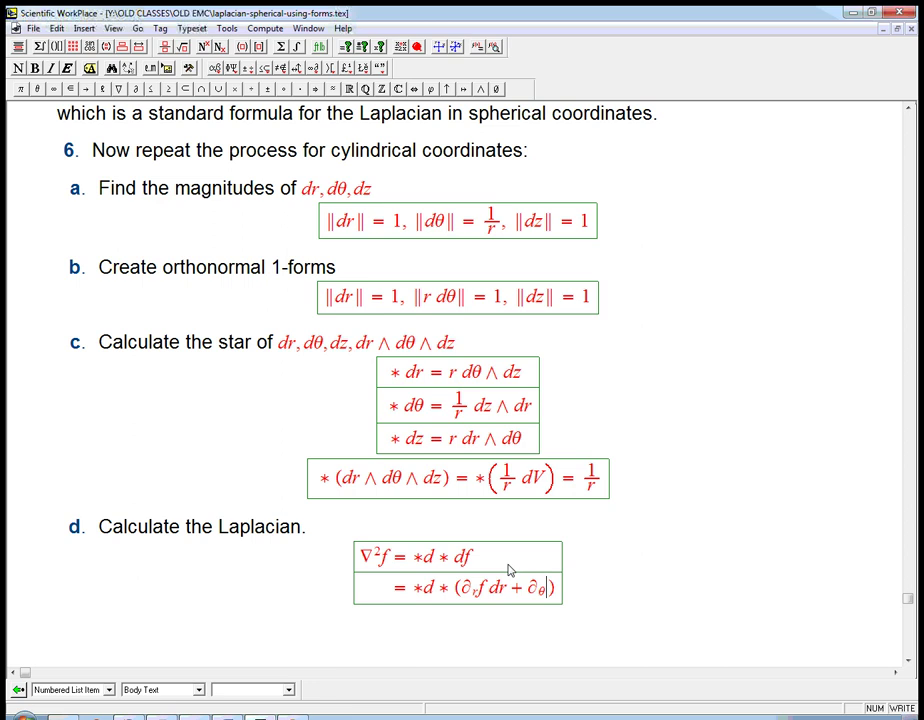
pyautogui.write('f')
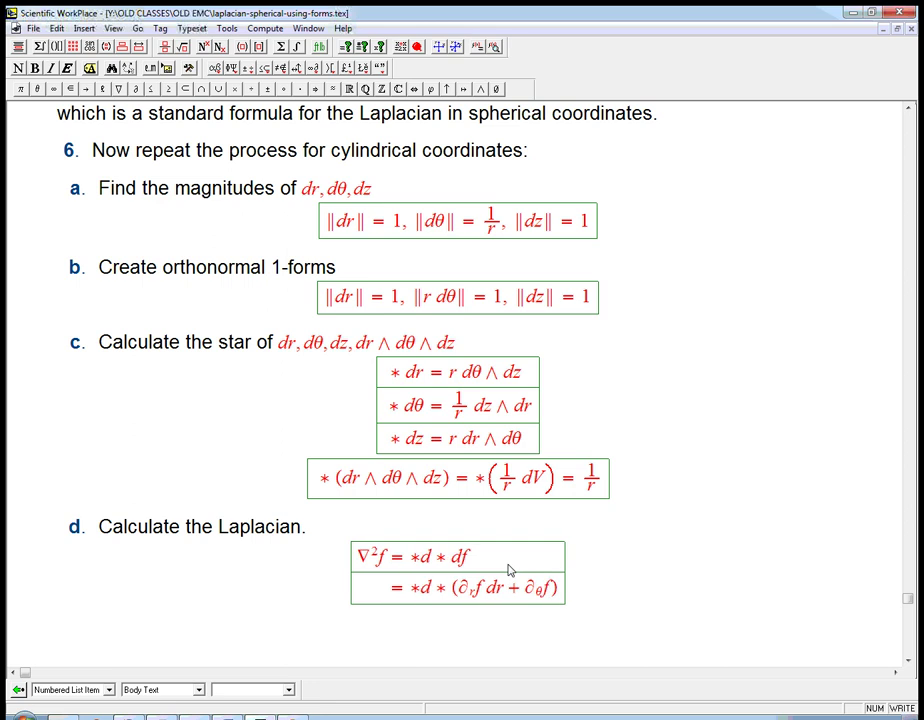
pyautogui.press('BackSpace')
pyautogui.press('Right')
pyautogui.write('f dθ ')
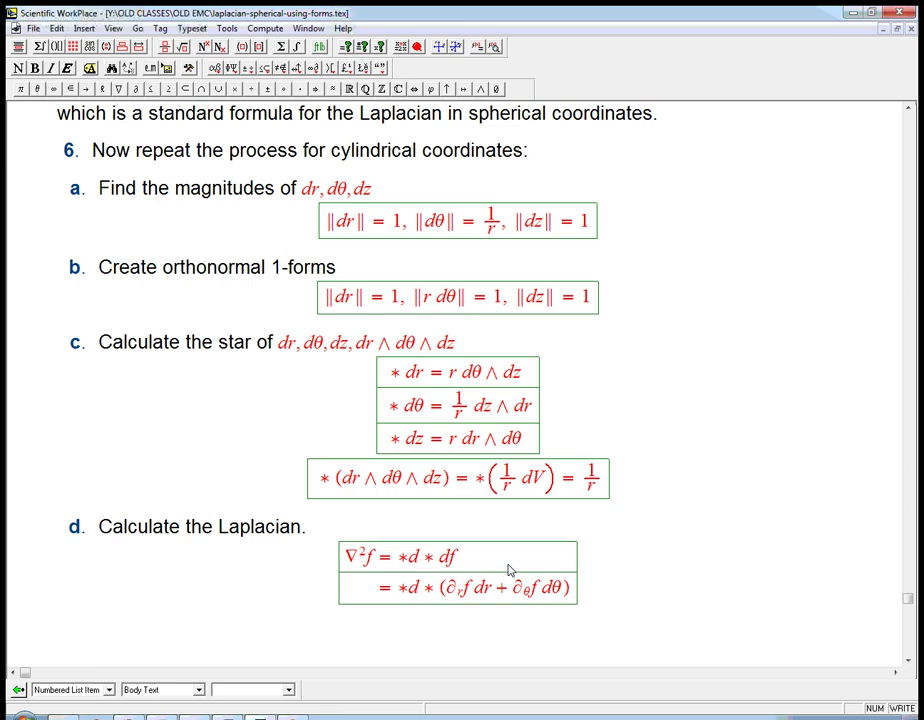
pyautogui.write('+ ∂')
pyautogui.hotkey('ctrl', 'Down')
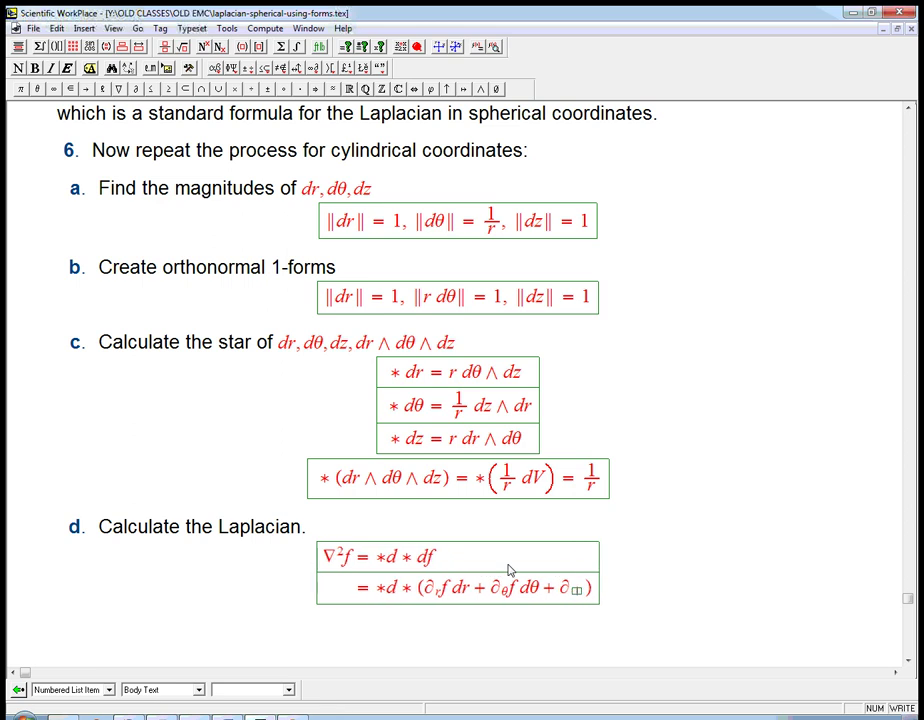
pyautogui.write('z')
pyautogui.press('Right')
pyautogui.write('f ')
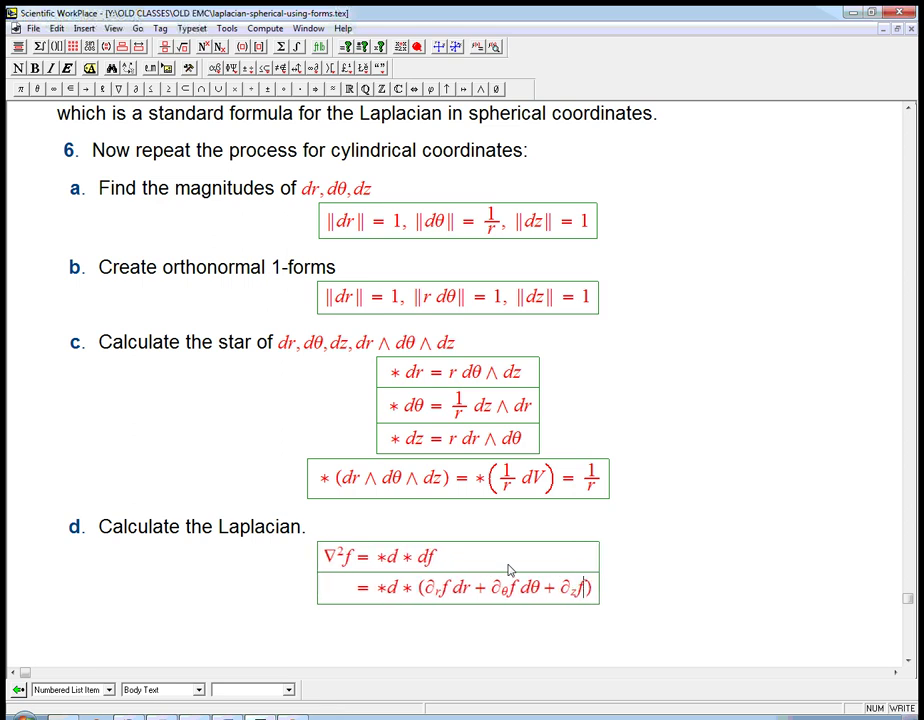
pyautogui.write('dz')
pyautogui.press('Return')
pyautogui.write('=')
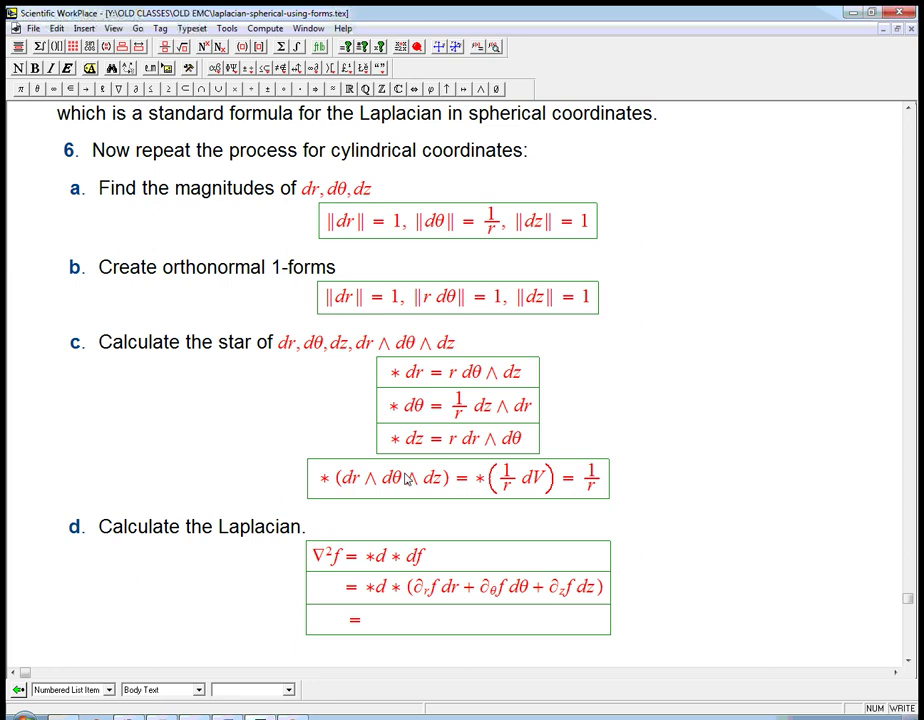
pyautogui.write('*d')
# Add parentheses after ∗d in row three and enter the first term ∂ᵣf r dθ∧dz +.
pyautogui.hotkey('ctrl', '9')
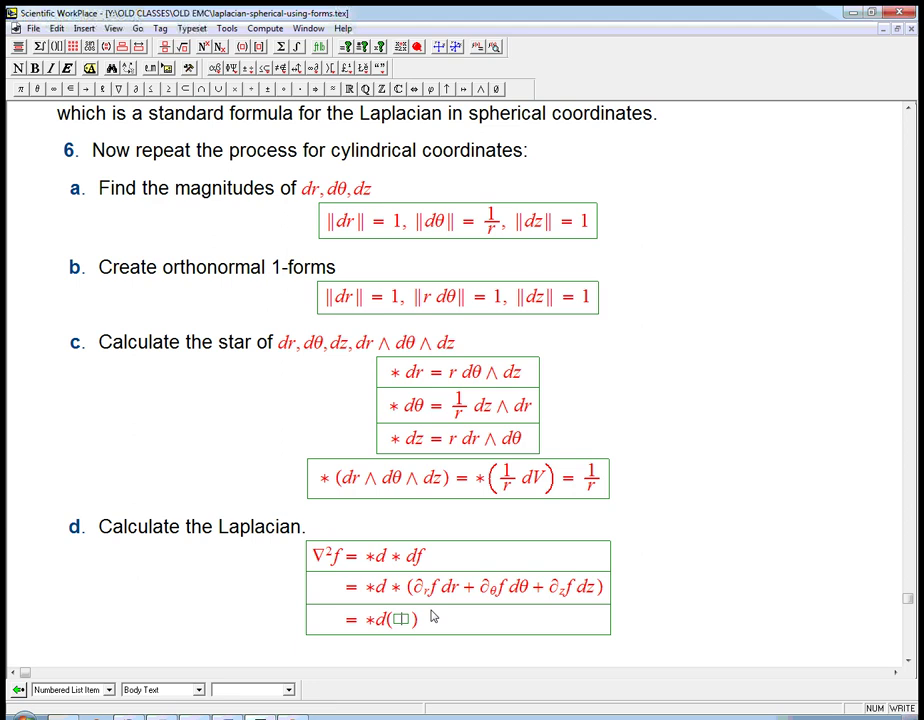
pyautogui.moveTo(414, 587); pyautogui.dragTo(424, 630)
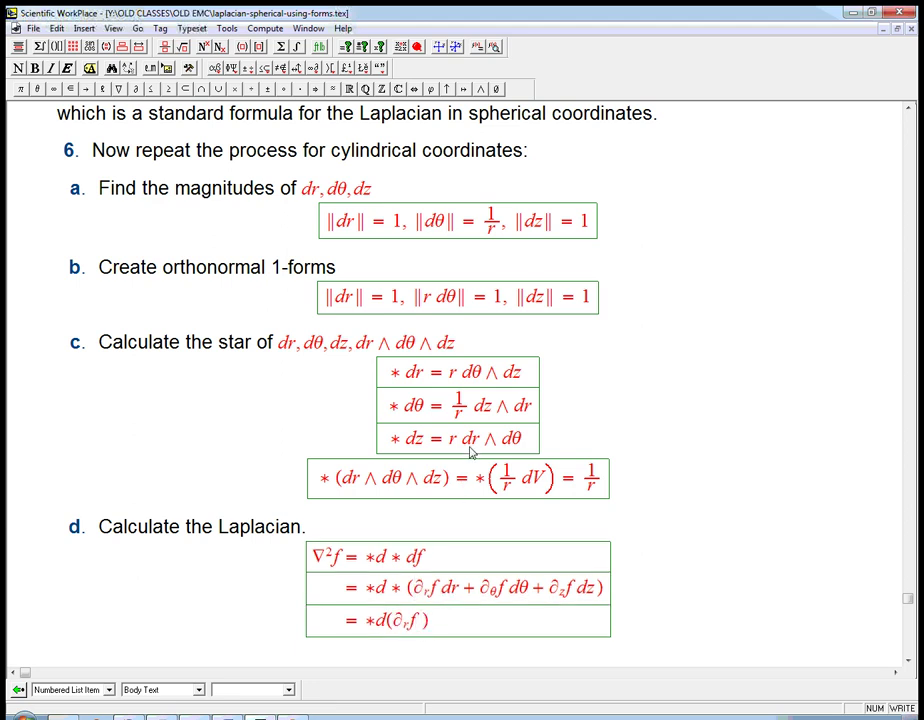
pyautogui.moveTo(450, 373); pyautogui.dragTo(522, 373)
pyautogui.hotkey('ctrl', 'c')
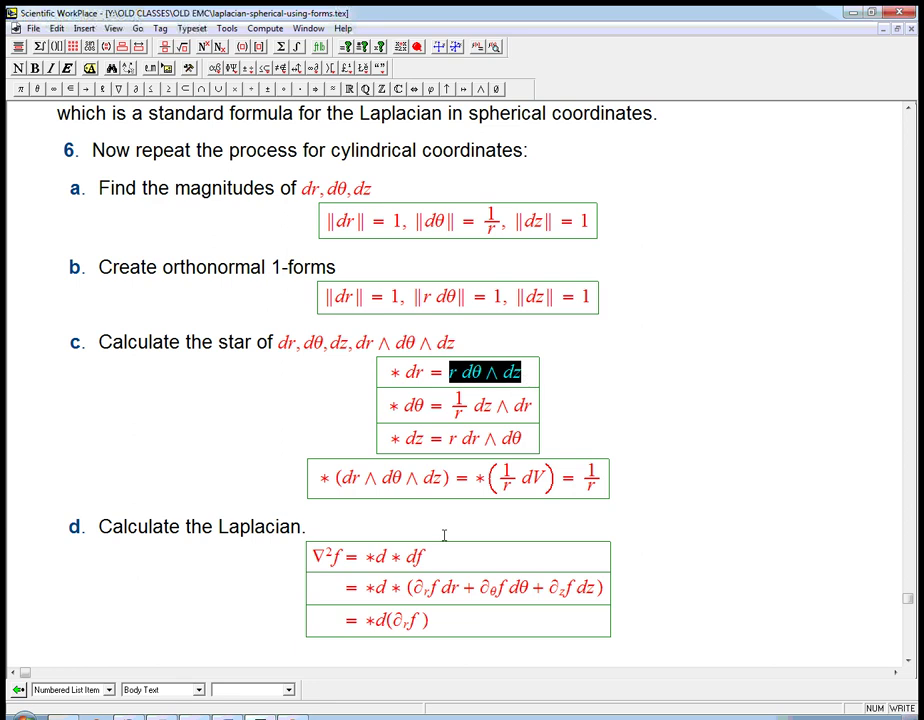
pyautogui.click(426, 622)
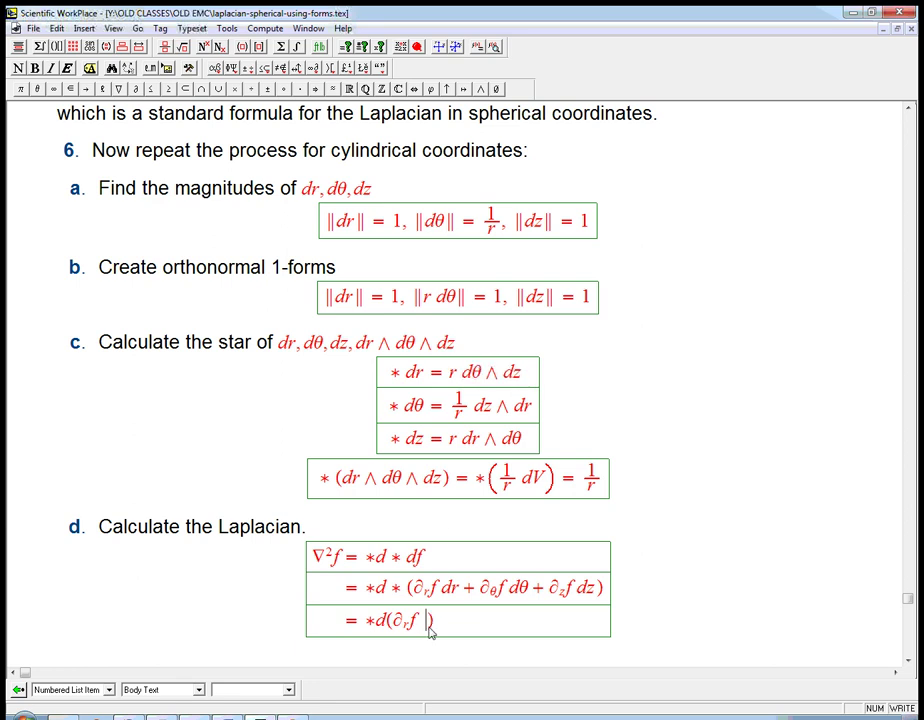
pyautogui.hotkey('ctrl', 'v')
pyautogui.write('+')
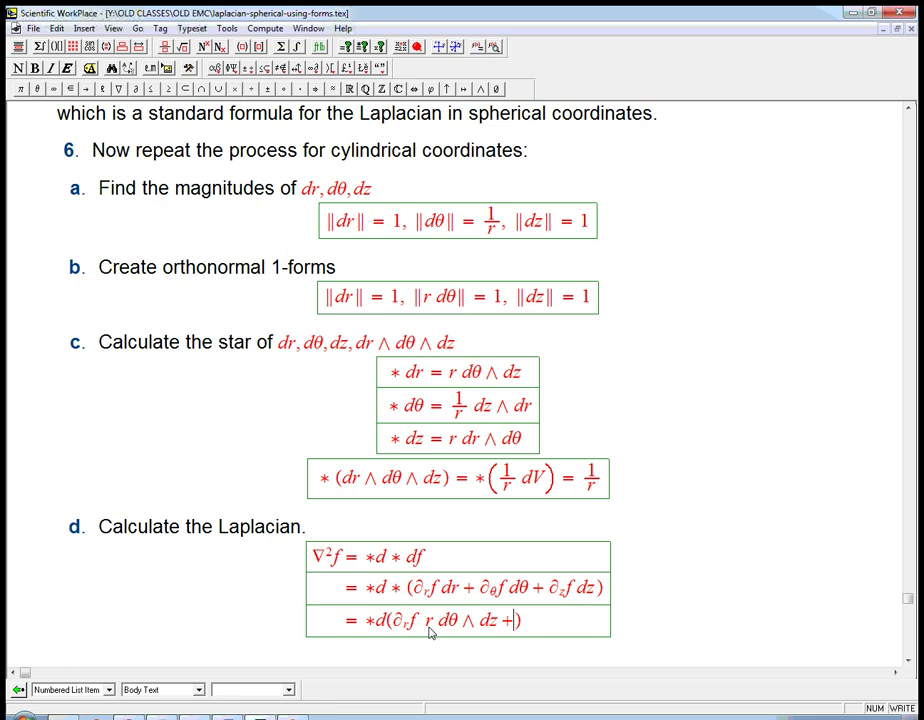
# Add the second term ∂θf (1/r) dz∧dr +, copied from row two and the star table.
pyautogui.moveTo(480, 588); pyautogui.dragTo(505, 596)
pyautogui.hotkey('ctrl', 'c')
pyautogui.click(514, 622)
pyautogui.hotkey('ctrl', 'v')
pyautogui.moveTo(450, 404); pyautogui.dragTo(524, 416)
pyautogui.hotkey('ctrl', 'c')
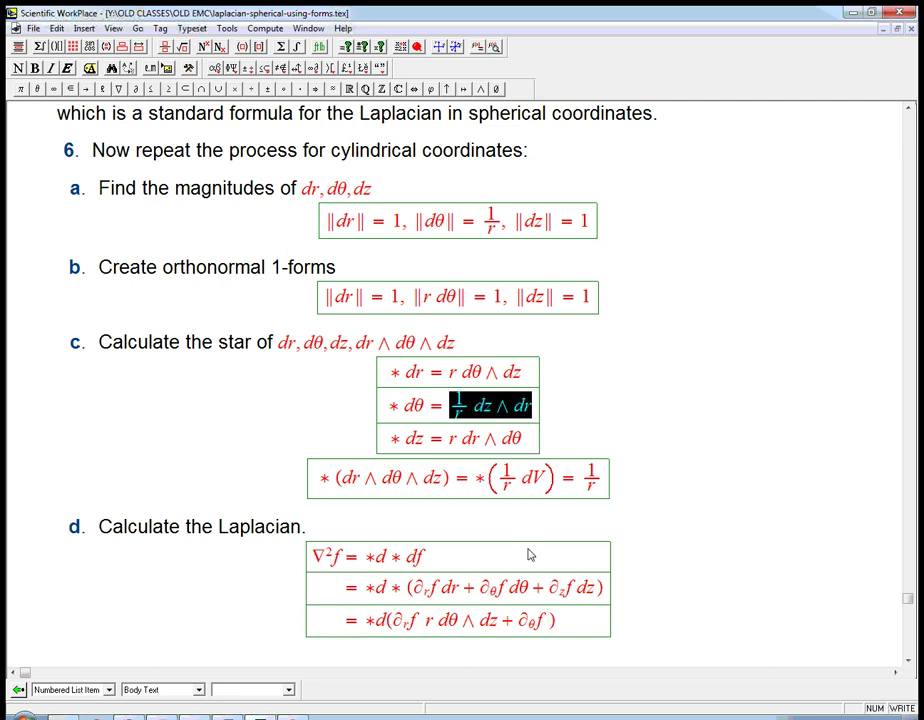
pyautogui.click(556, 621)
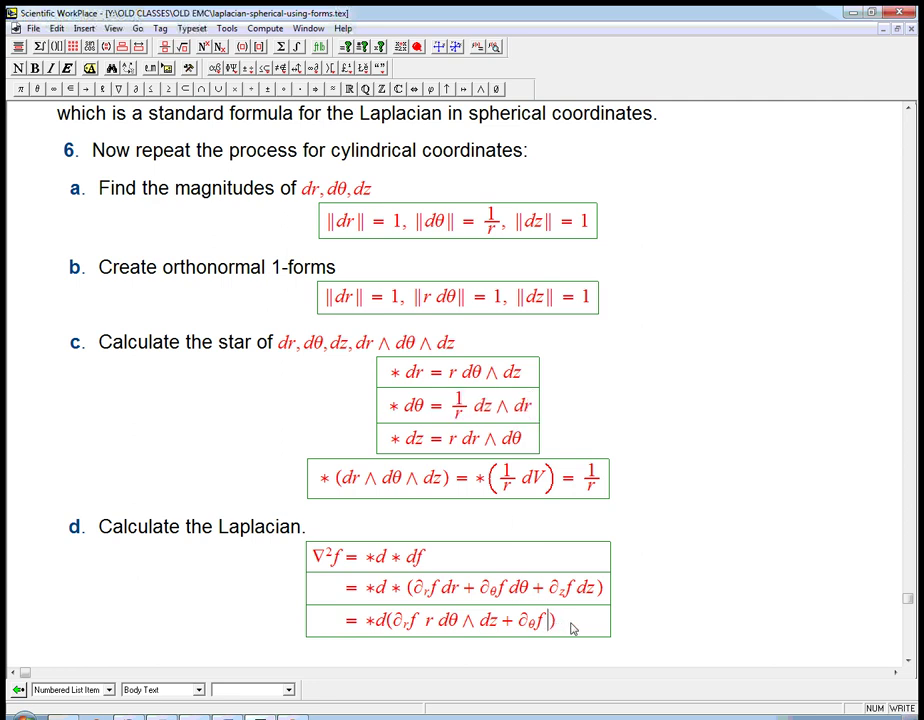
pyautogui.hotkey('ctrl', 'v')
pyautogui.write('dr +')
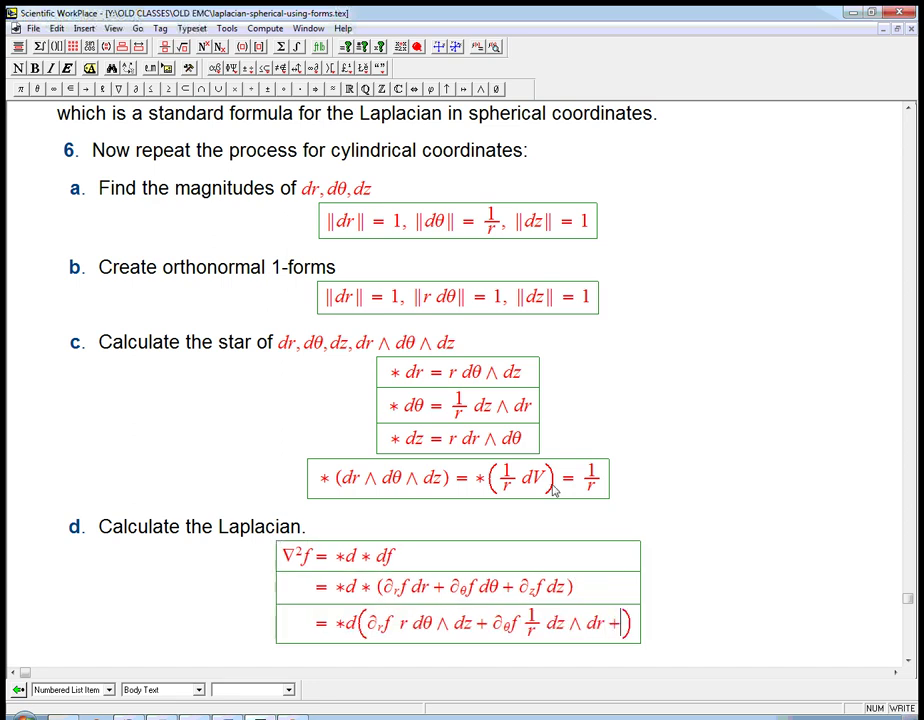
# Start the third term with ∂zf, followed by r dr∧dθ, the star of dz.
pyautogui.moveTo(518, 588); pyautogui.dragTo(547, 597)
pyautogui.hotkey('ctrl', 'c')
pyautogui.click(625, 624)
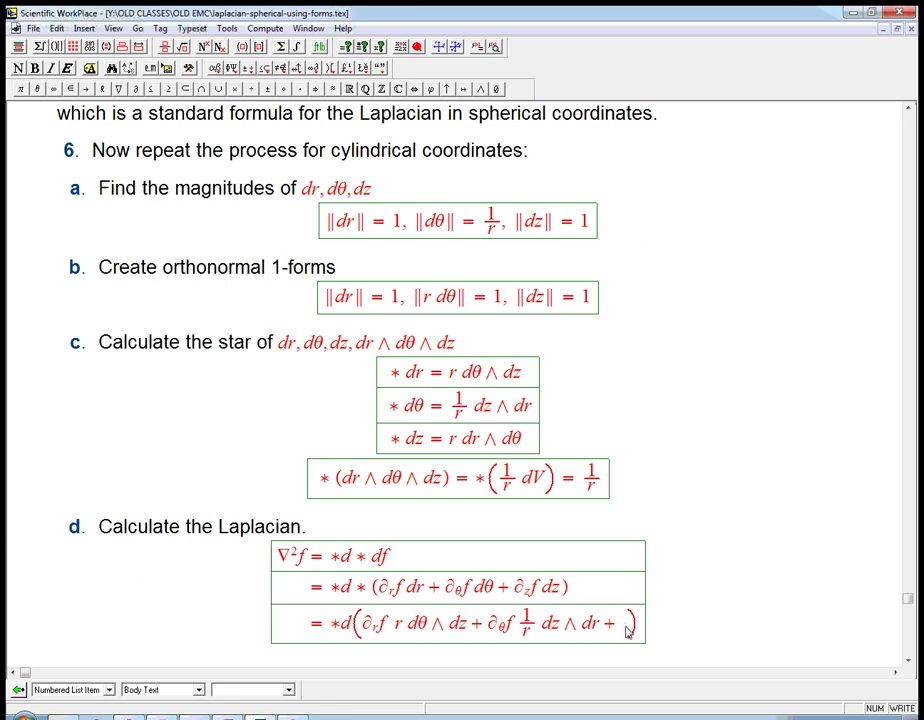
pyautogui.hotkey('ctrl', 'v')
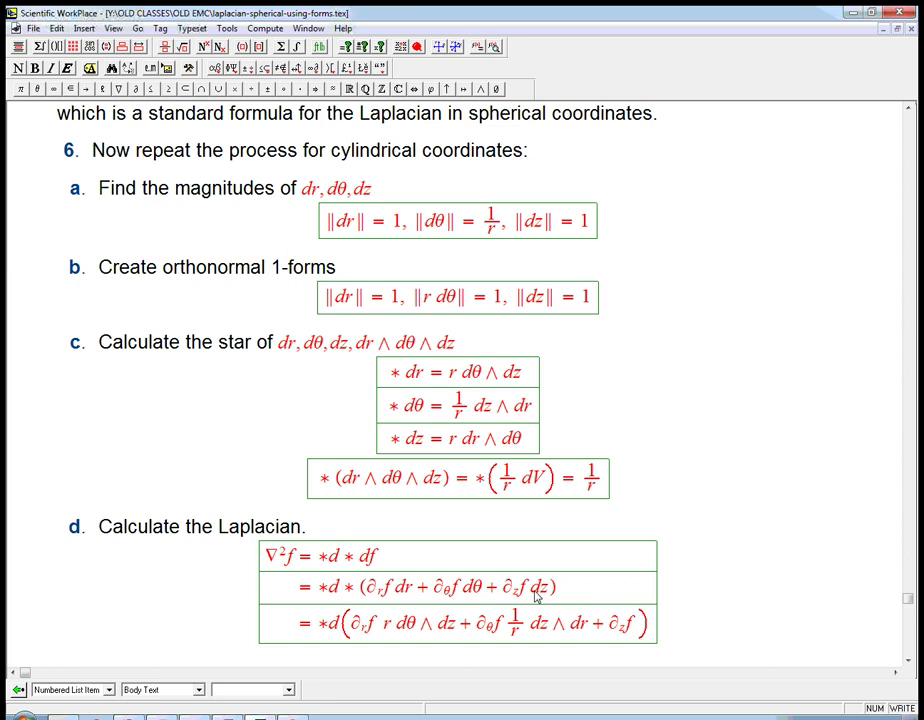
pyautogui.moveTo(450, 440); pyautogui.dragTo(526, 440)
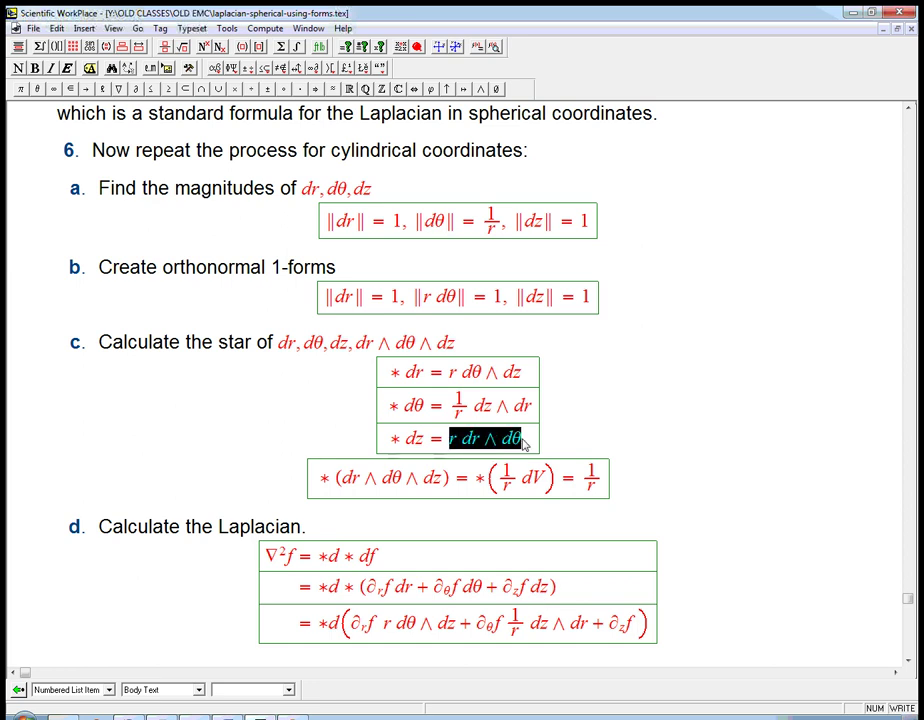
pyautogui.click(643, 627)
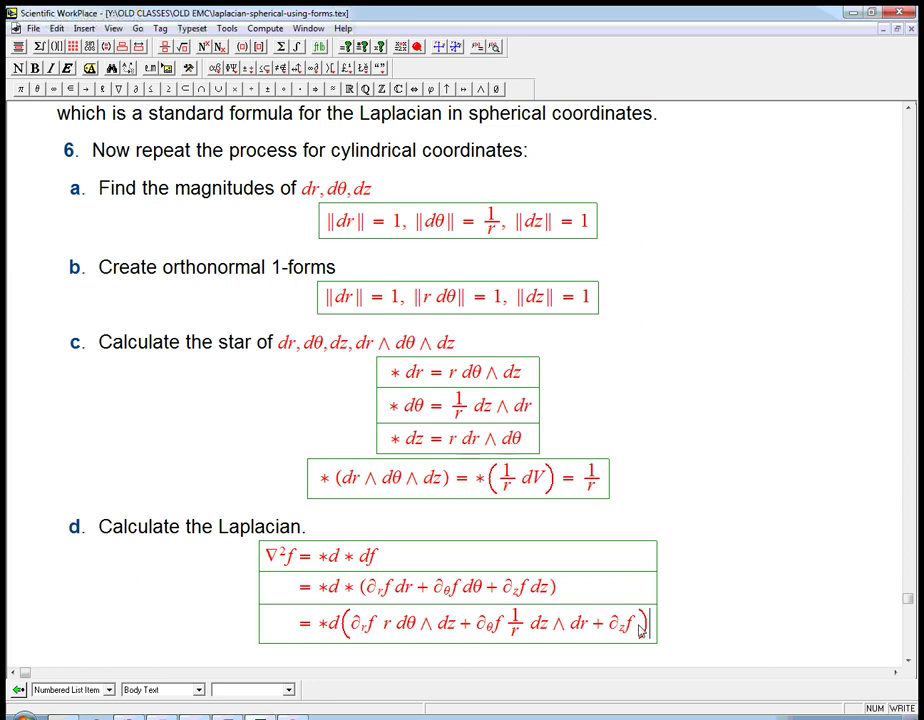